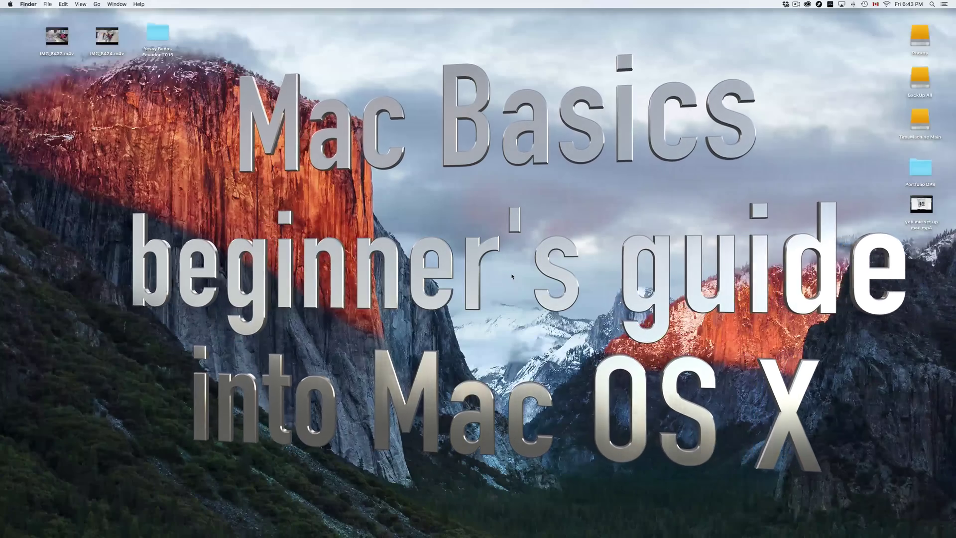
Search the Mac for "system" with Spotlight and open System Preferences from the results.
{"action": "mouse_move", "coordinate": [486, 523]}
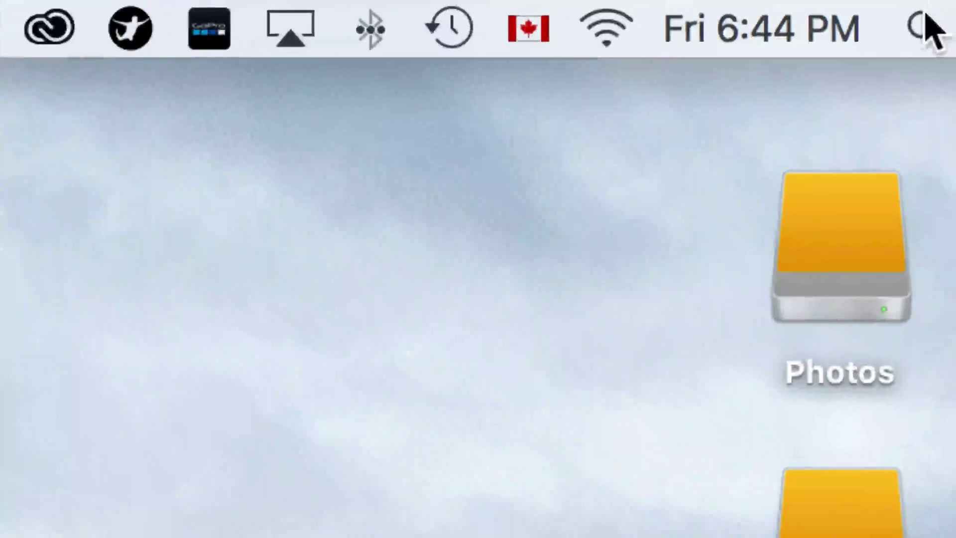
{"action": "left_click", "coordinate": [922, 20]}
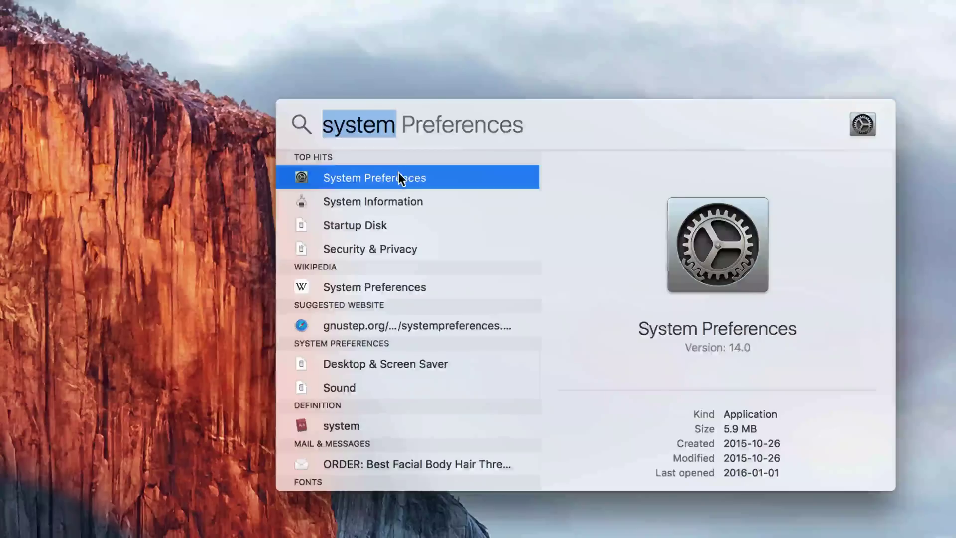
{"action": "left_click", "coordinate": [364, 178]}
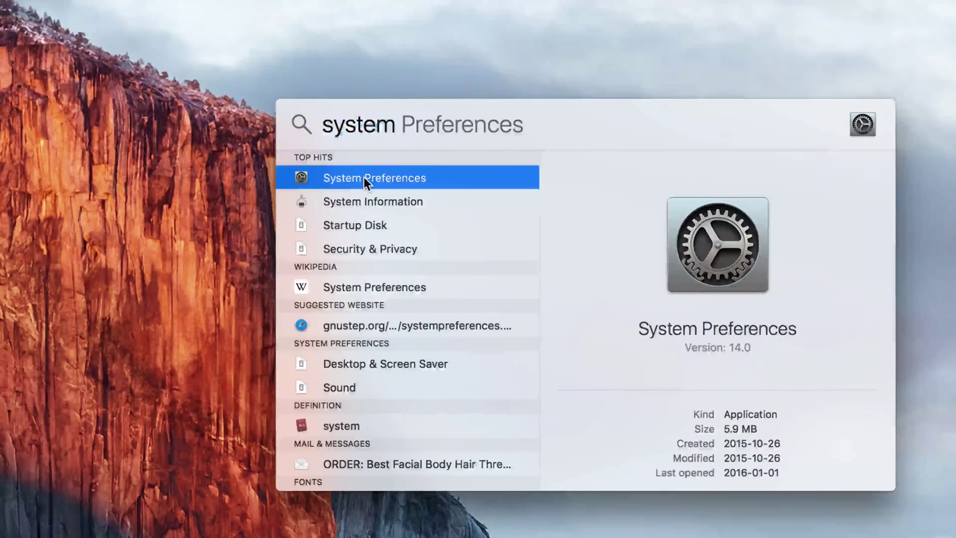
{"action": "double_click", "coordinate": [364, 178]}
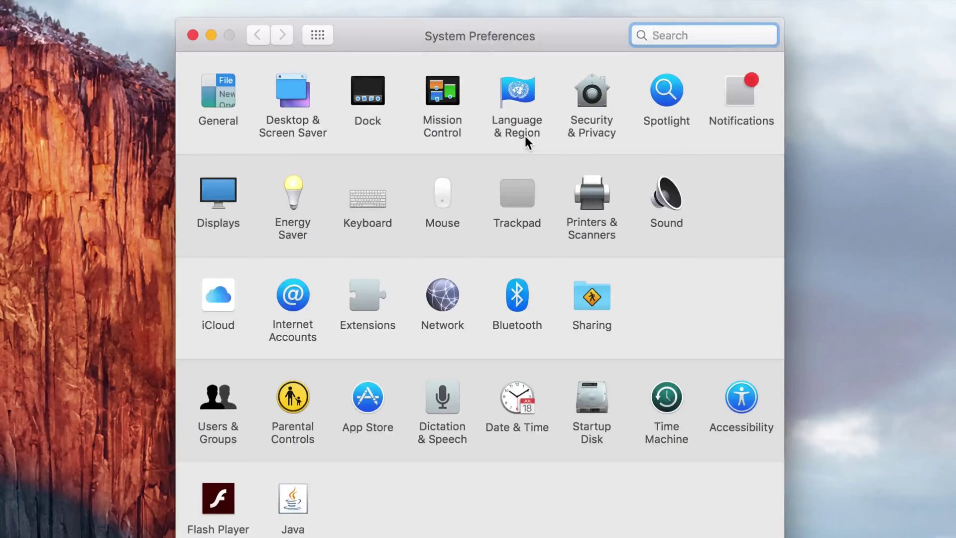
Open the Mouse preferences and turn Secondary click off and back on.
{"action": "left_click", "coordinate": [437, 191]}
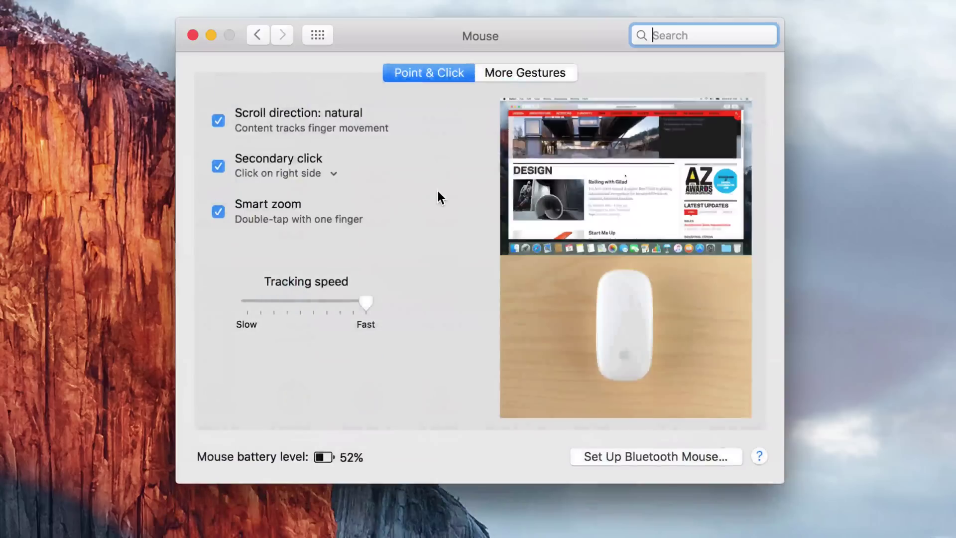
{"action": "left_click", "coordinate": [219, 167]}
{"action": "left_click", "coordinate": [219, 168]}
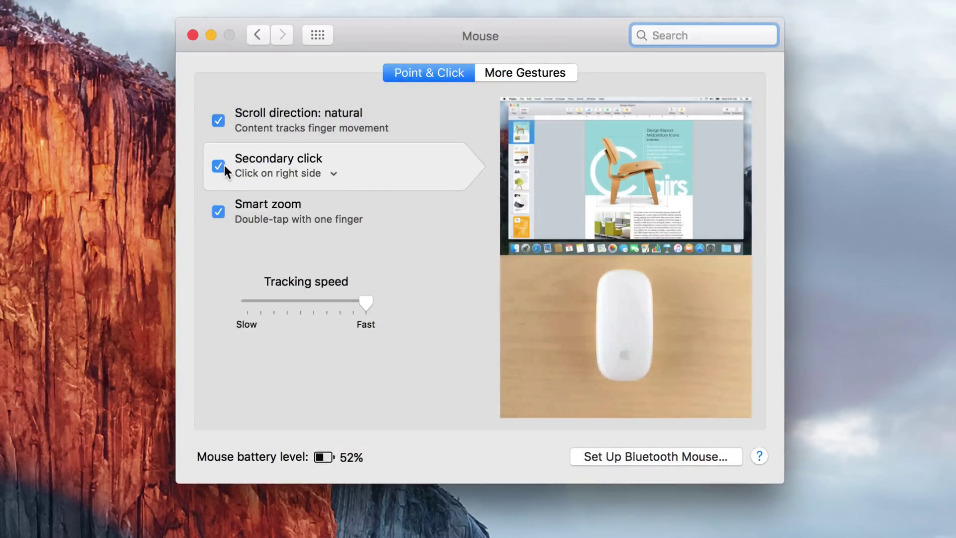
Test the secondary click by bringing up the desktop's shortcut menu in several spots, choosing no command.
{"action": "right_click", "coordinate": [56, 110]}
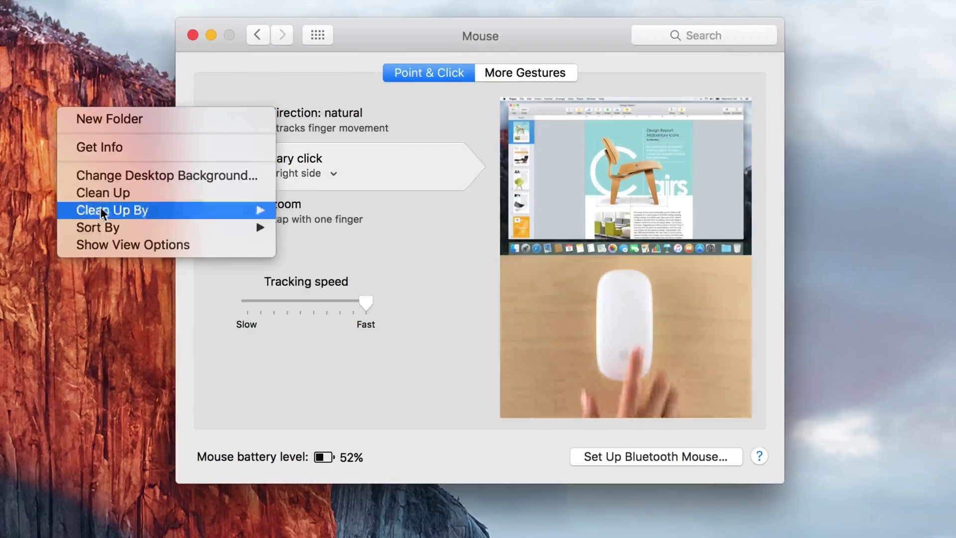
{"action": "right_click", "coordinate": [62, 315]}
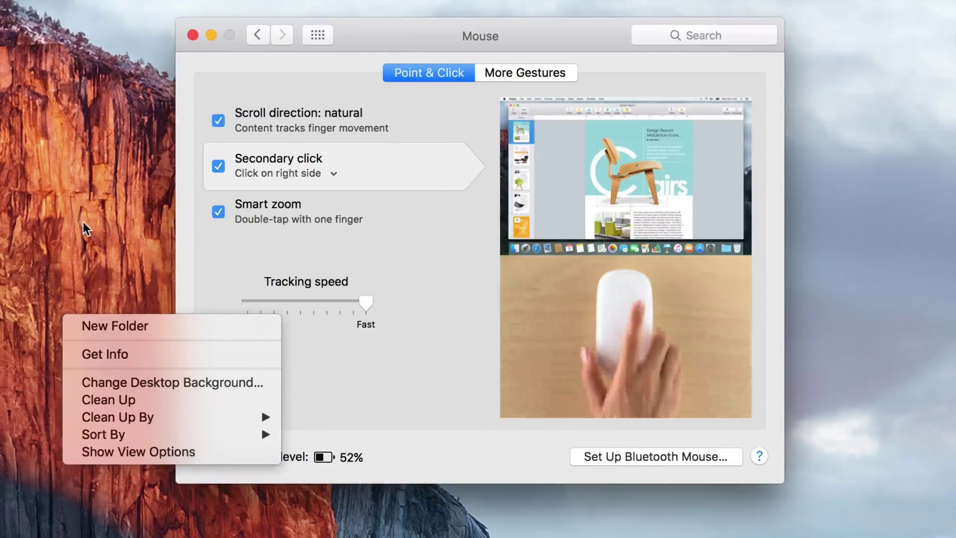
{"action": "left_click", "coordinate": [29, 178]}
{"action": "right_click", "coordinate": [31, 174]}
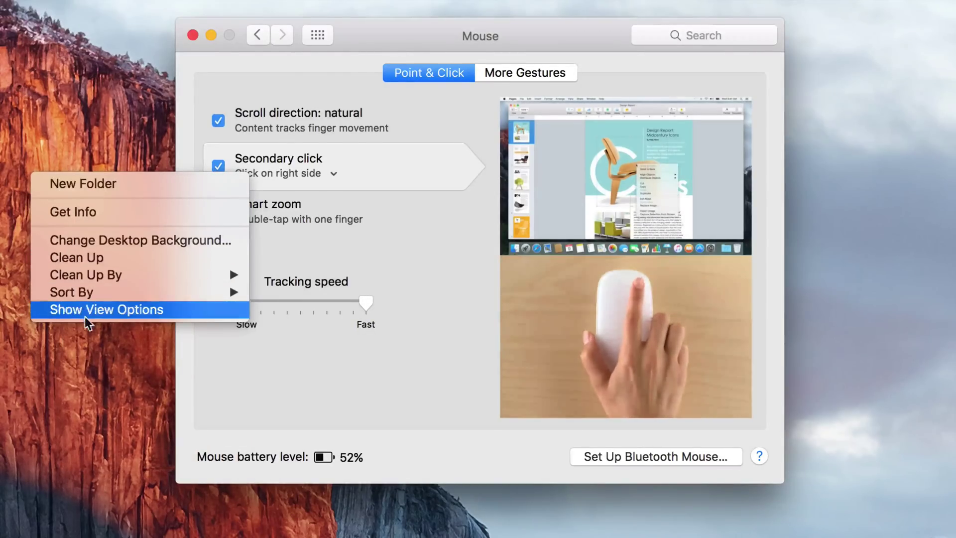
{"action": "left_click", "coordinate": [100, 346]}
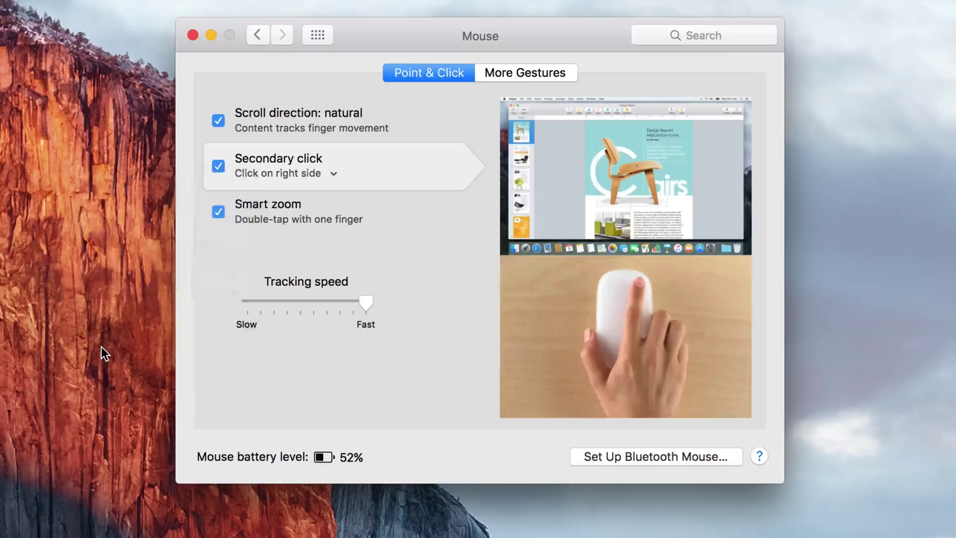
Review the mouse's More Gestures options, and set the Point & Click tracking speed to Fast.
{"action": "left_click", "coordinate": [544, 74]}
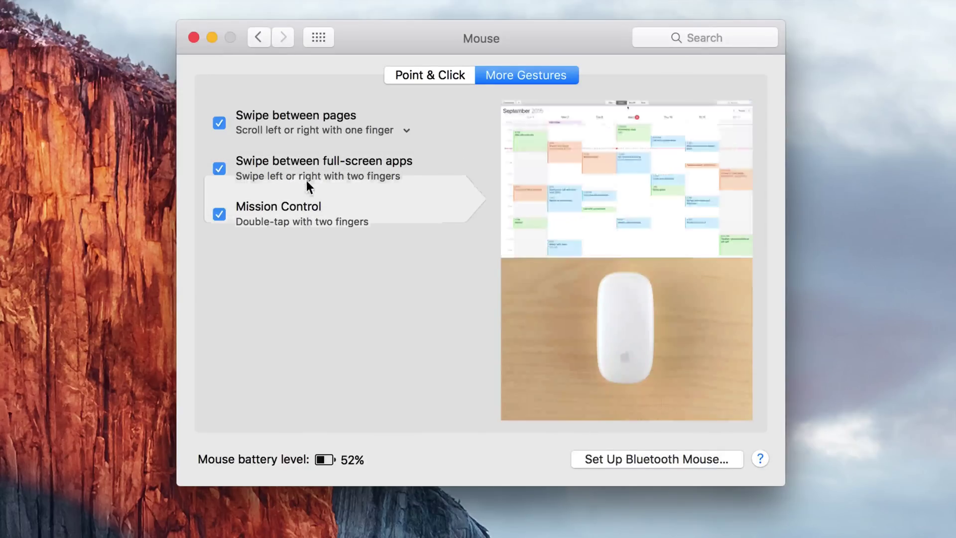
{"action": "left_click", "coordinate": [447, 74]}
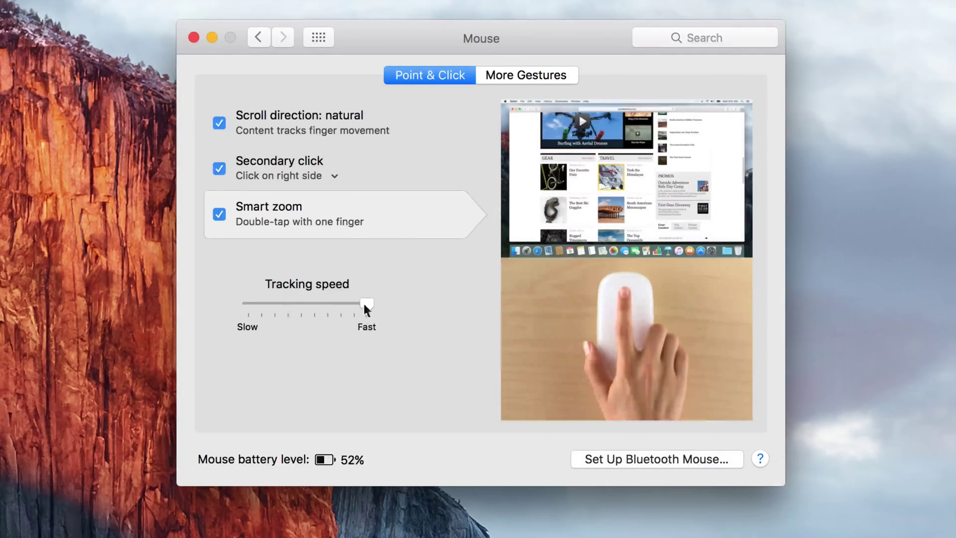
{"action": "mouse_move", "coordinate": [372, 303]}
{"action": "left_mouse_down"}
{"action": "mouse_move", "coordinate": [264, 299]}
{"action": "mouse_move", "coordinate": [368, 309]}
{"action": "left_mouse_up"}
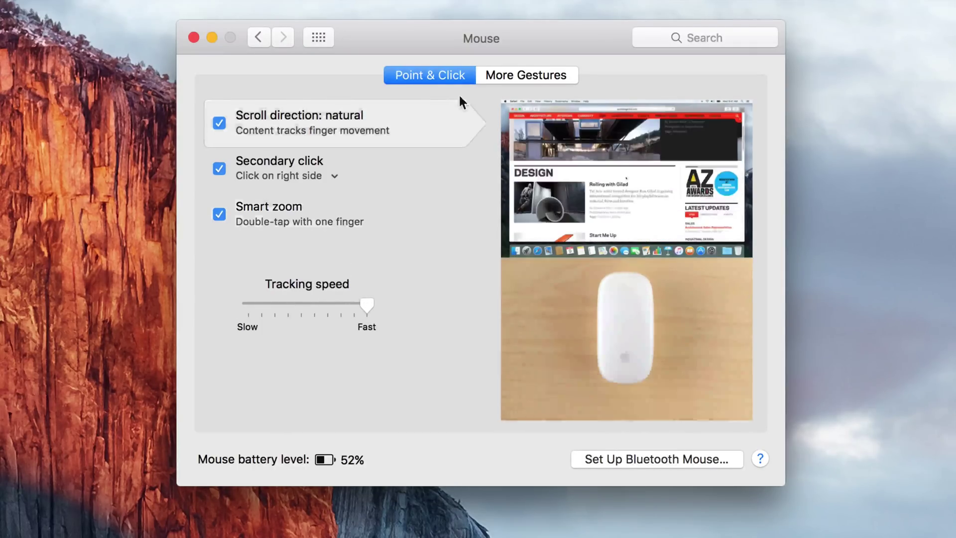
Check the Trackpad preferences and return to the overview of all preferences.
{"action": "left_click", "coordinate": [318, 36]}
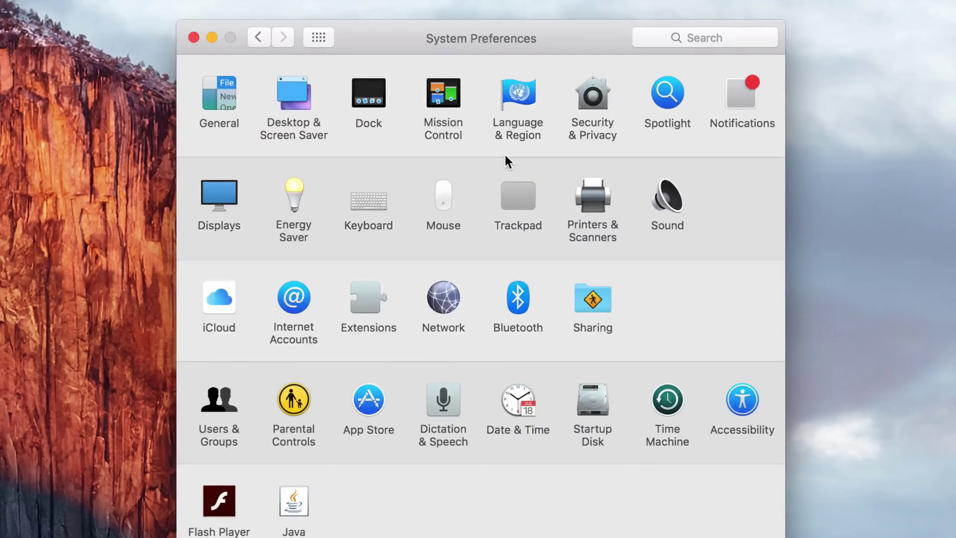
{"action": "left_click", "coordinate": [517, 194]}
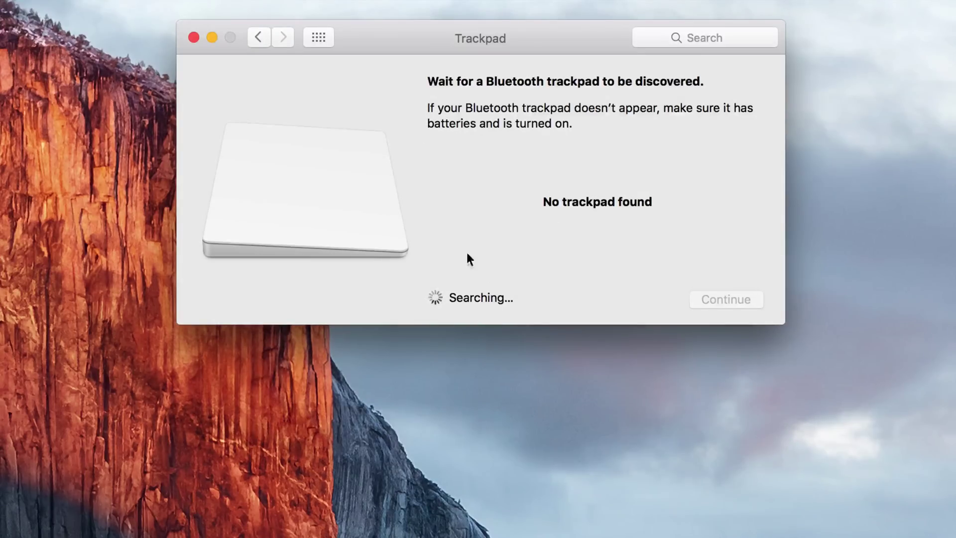
{"action": "left_click", "coordinate": [257, 38]}
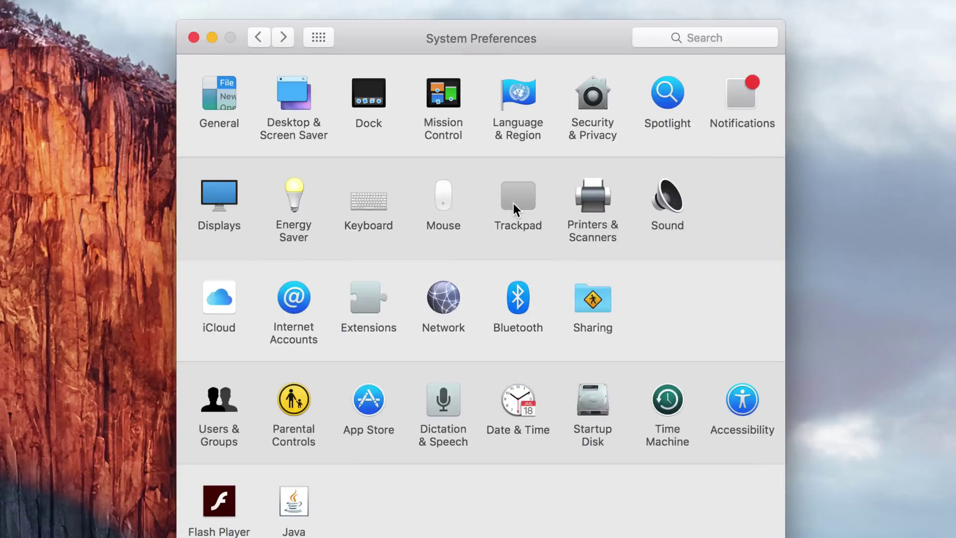
Show the desktop's shortcut menu once more and dismiss it without choosing a command.
{"action": "right_click", "coordinate": [106, 174]}
{"action": "mouse_move", "coordinate": [179, 295]}
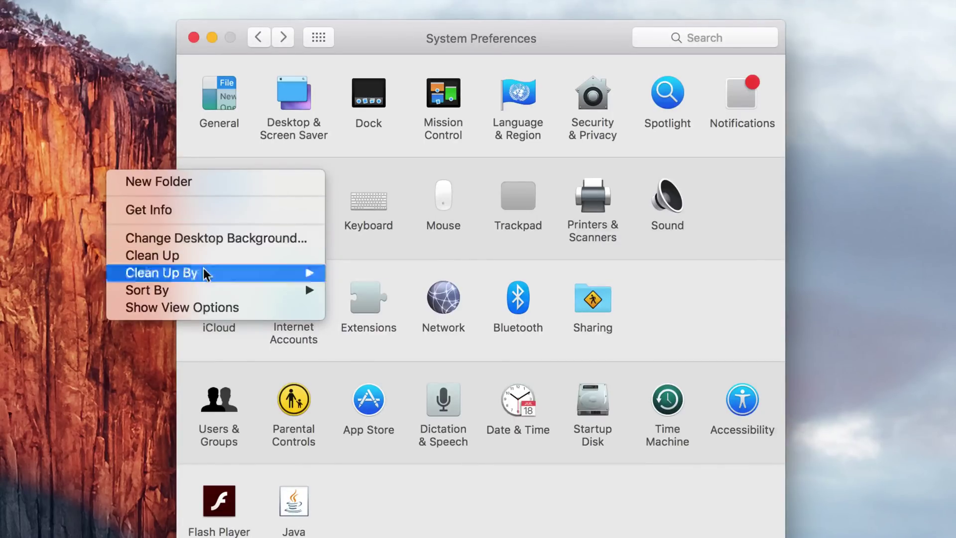
{"action": "left_click", "coordinate": [112, 413]}
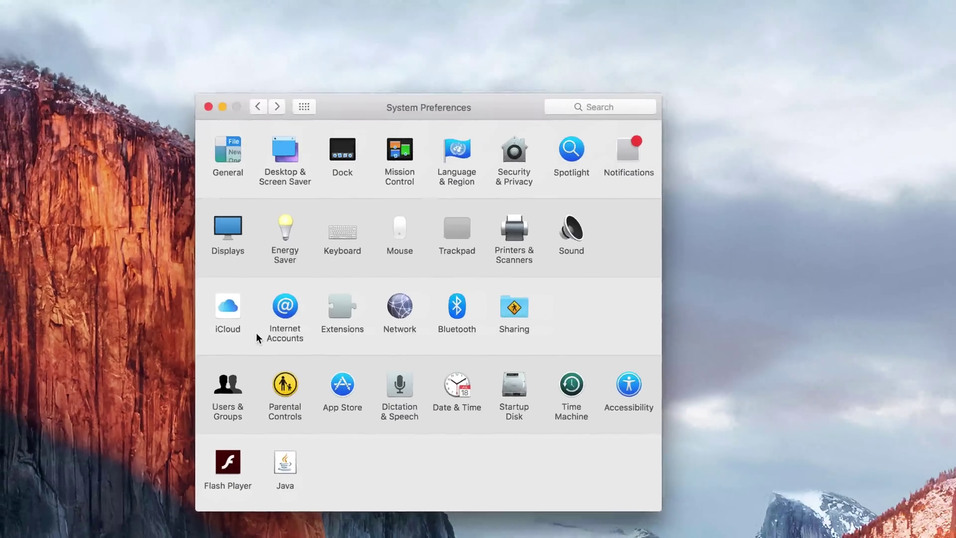
{"action": "left_click_drag", "start_coordinate": [374, 118], "coordinate": [386, 95]}
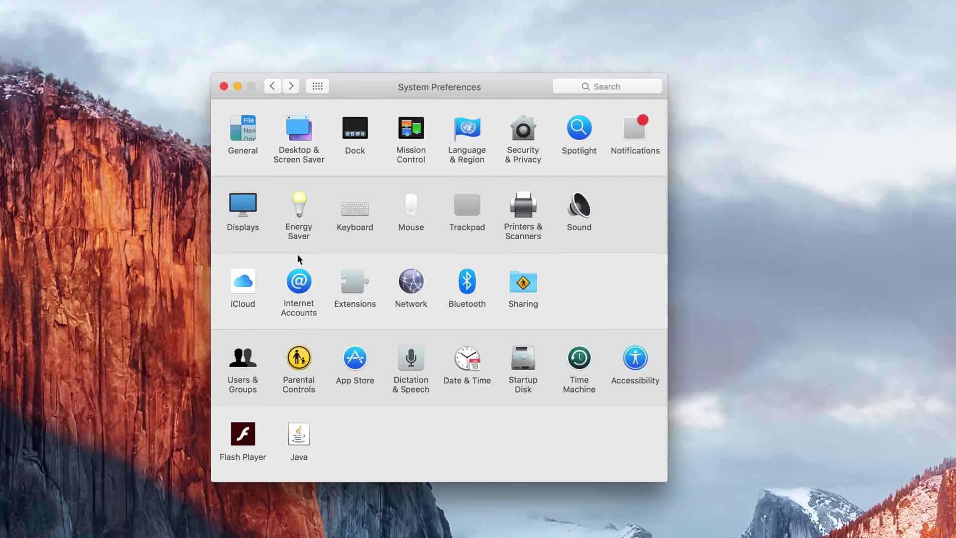
{"action": "left_click", "coordinate": [296, 131]}
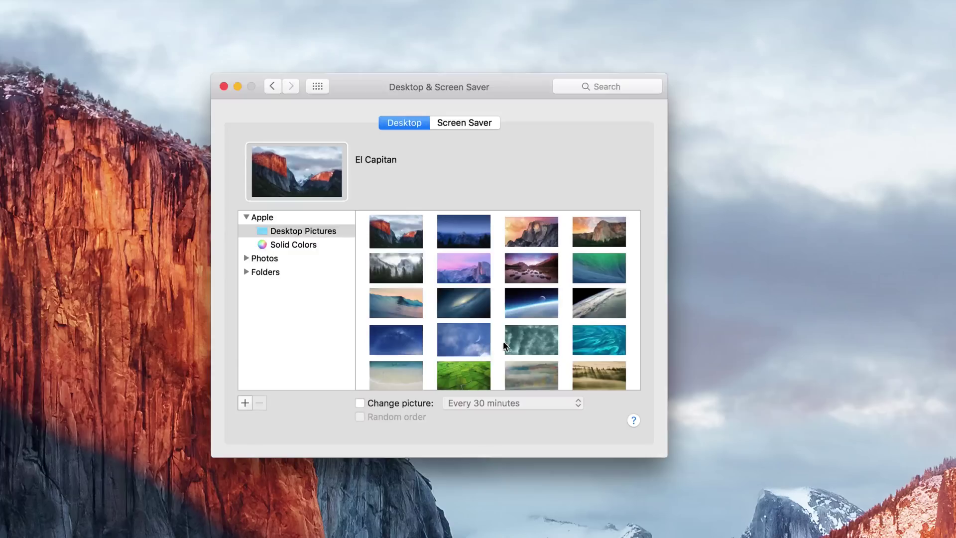
{"action": "scroll", "coordinate": [479, 309], "scroll_direction": "down", "scroll_amount": 5}
{"action": "scroll", "coordinate": [480, 309], "scroll_direction": "up", "scroll_amount": 15}
Try several Apple desktop pictures, including Galaxy and Yosemite 4, and set the background back to El Capitan.
{"action": "left_click", "coordinate": [461, 294]}
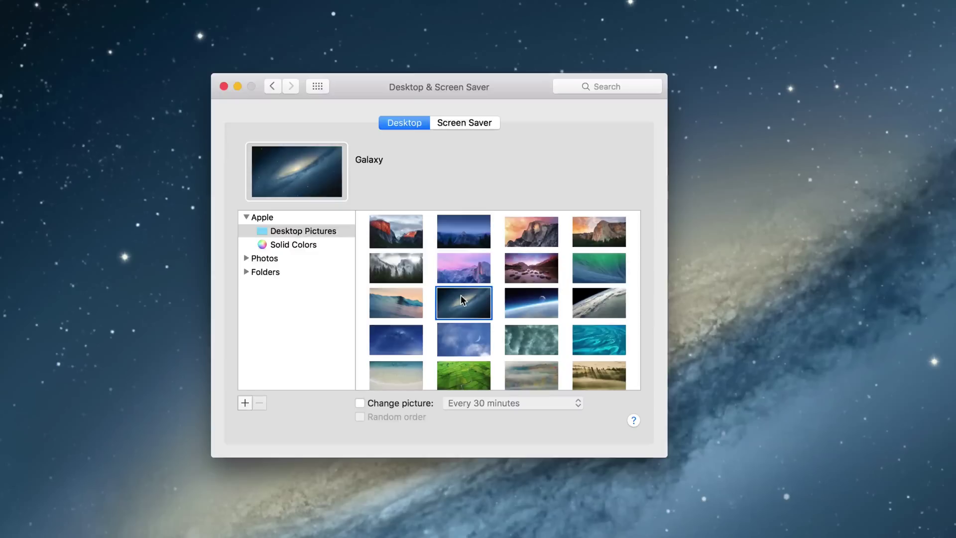
{"action": "left_click", "coordinate": [598, 312]}
{"action": "left_click", "coordinate": [531, 272]}
{"action": "left_click", "coordinate": [470, 265]}
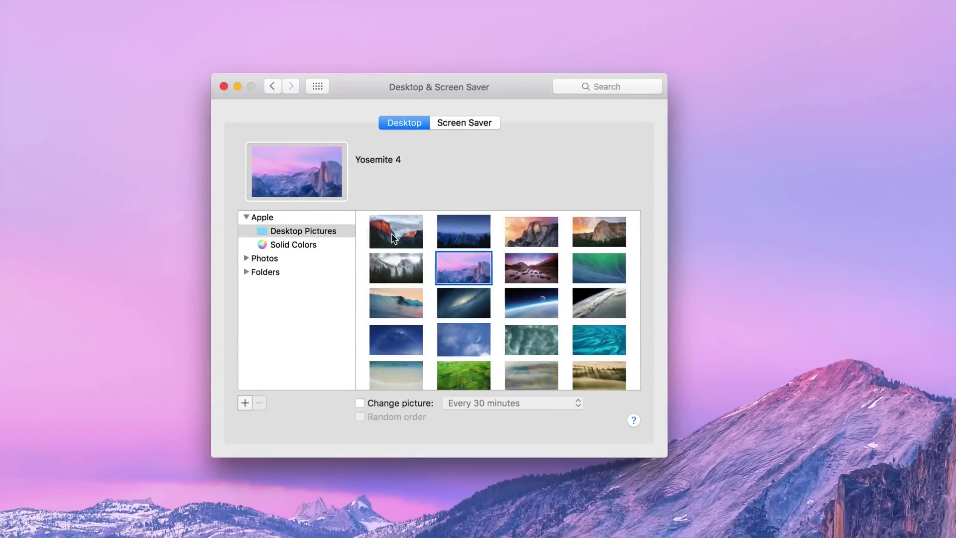
{"action": "left_click", "coordinate": [385, 243]}
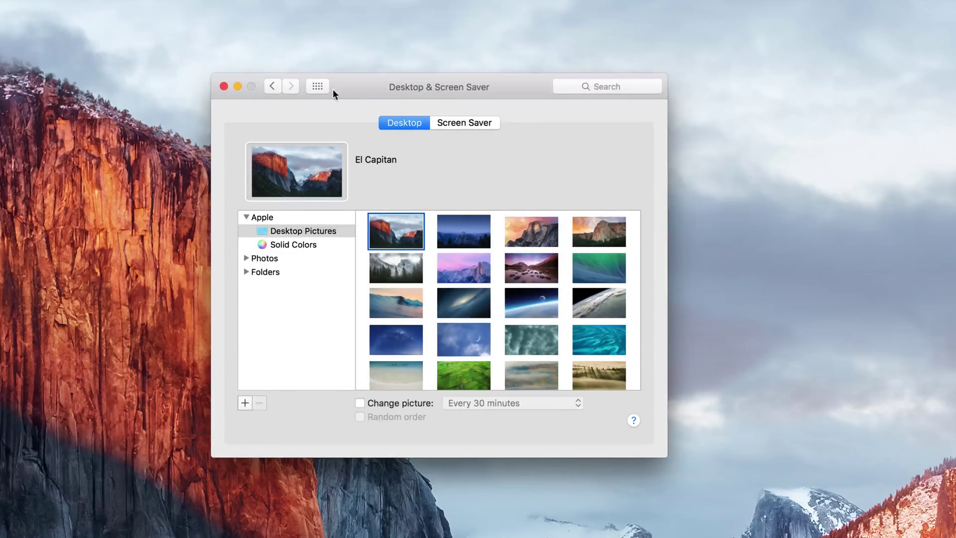
Examine the Screen Saver settings and the available start delays, keeping 20 Minutes.
{"action": "left_click", "coordinate": [452, 124]}
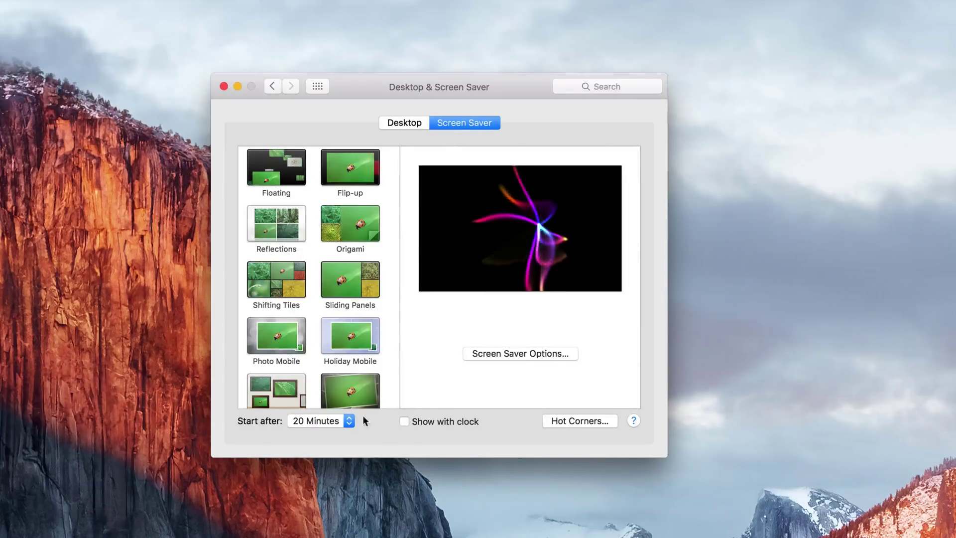
{"action": "left_click", "coordinate": [349, 421]}
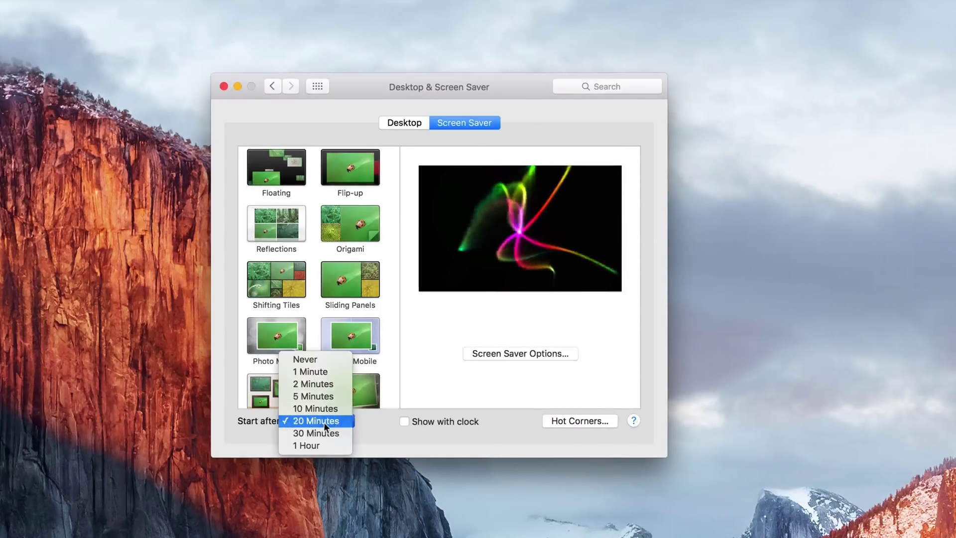
{"action": "left_click", "coordinate": [405, 441]}
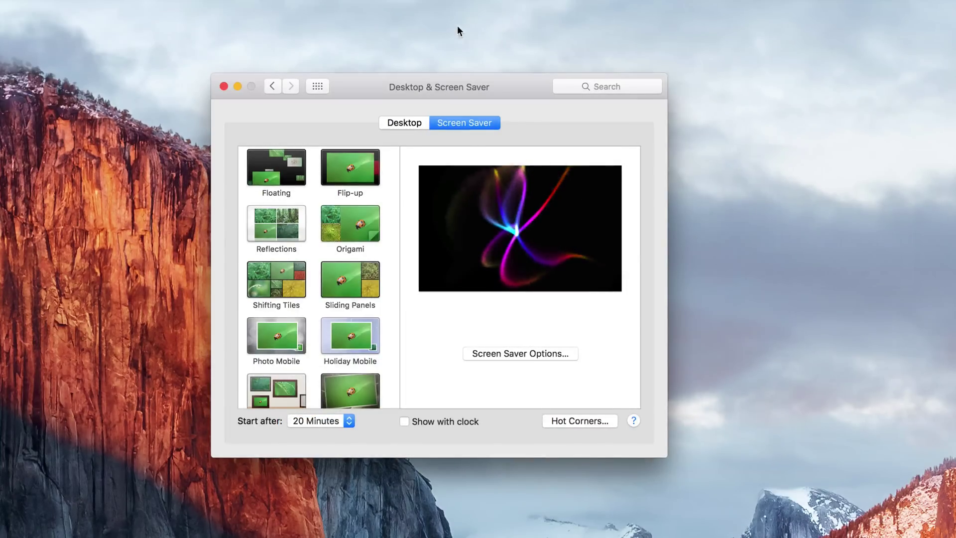
Open the Hot Corners settings in the Mission Control preferences.
{"action": "left_click", "coordinate": [318, 86]}
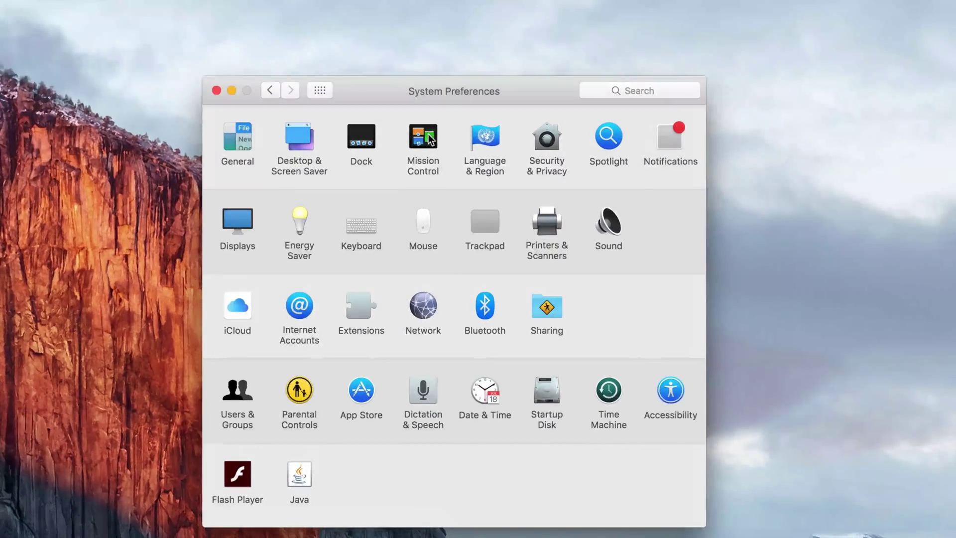
{"action": "left_click", "coordinate": [428, 134]}
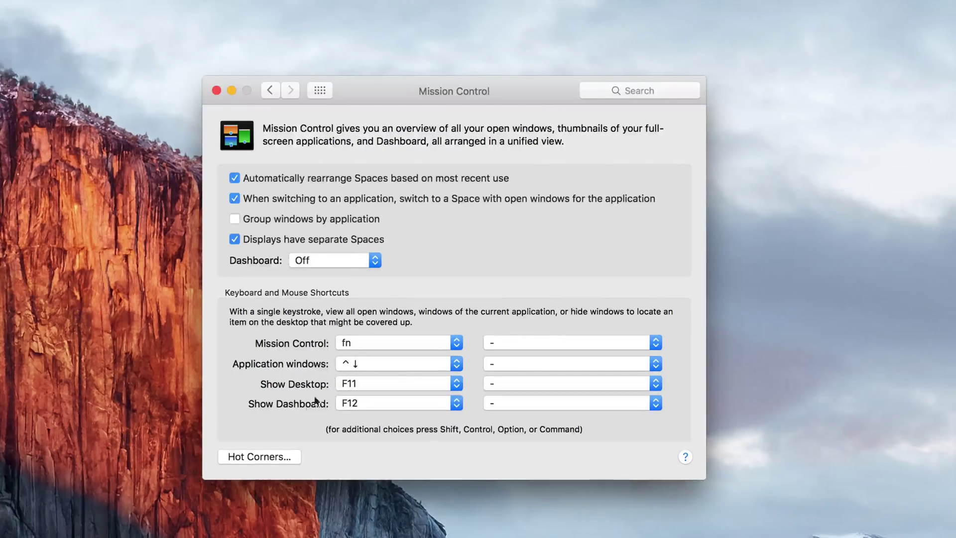
{"action": "left_click", "coordinate": [271, 456]}
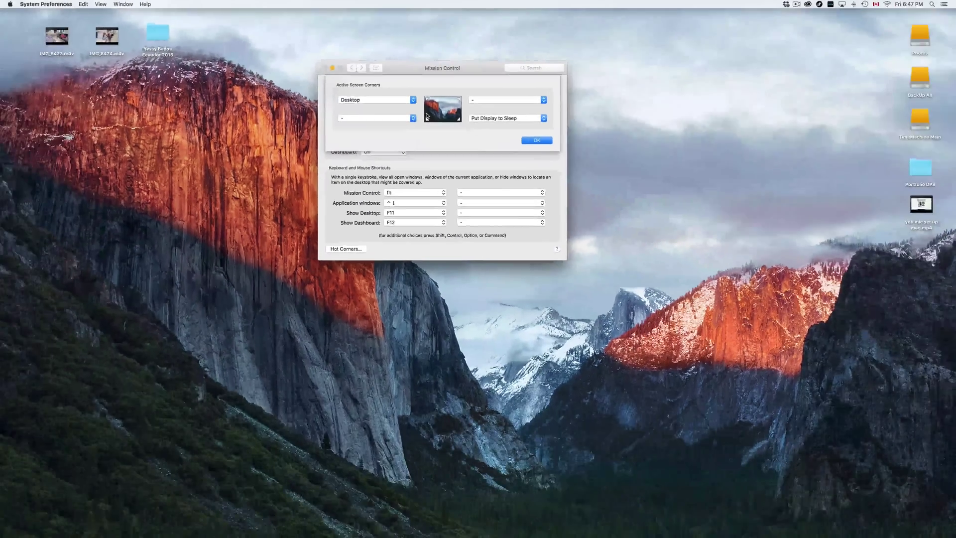
Choose Desktop as the action for the upper-left hot corner and test it by revealing the desktop.
{"action": "left_click", "coordinate": [410, 101]}
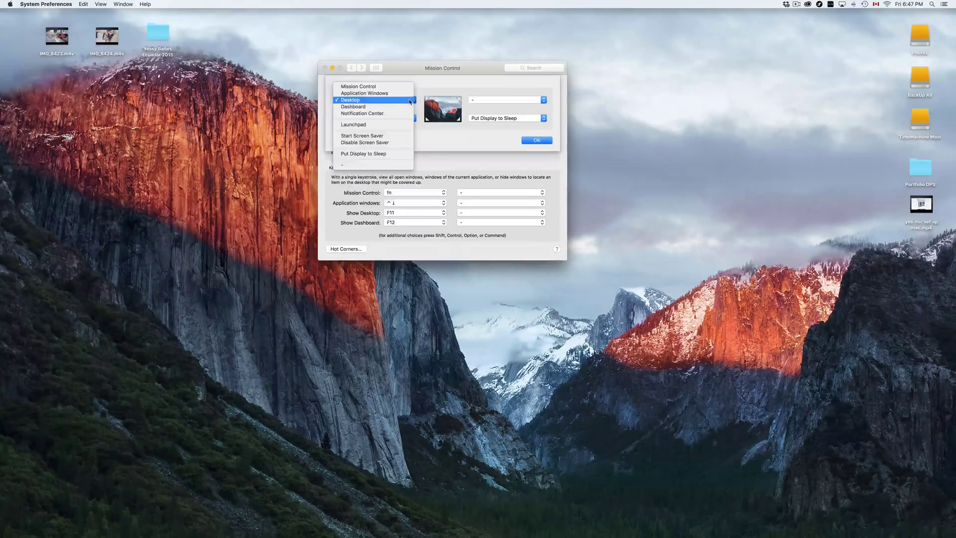
{"action": "left_click", "coordinate": [354, 102]}
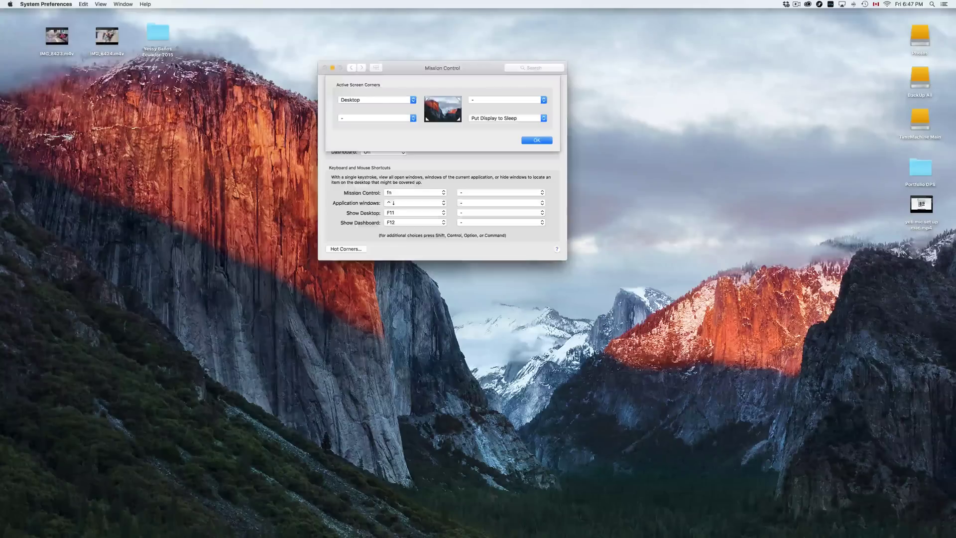
{"action": "mouse_move", "coordinate": [0, 0]}
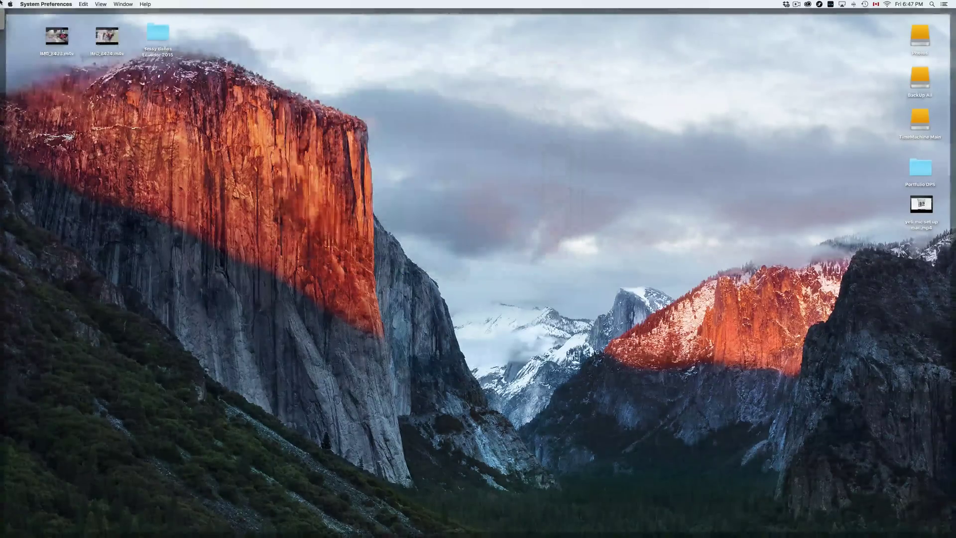
{"action": "mouse_move", "coordinate": [57, 36]}
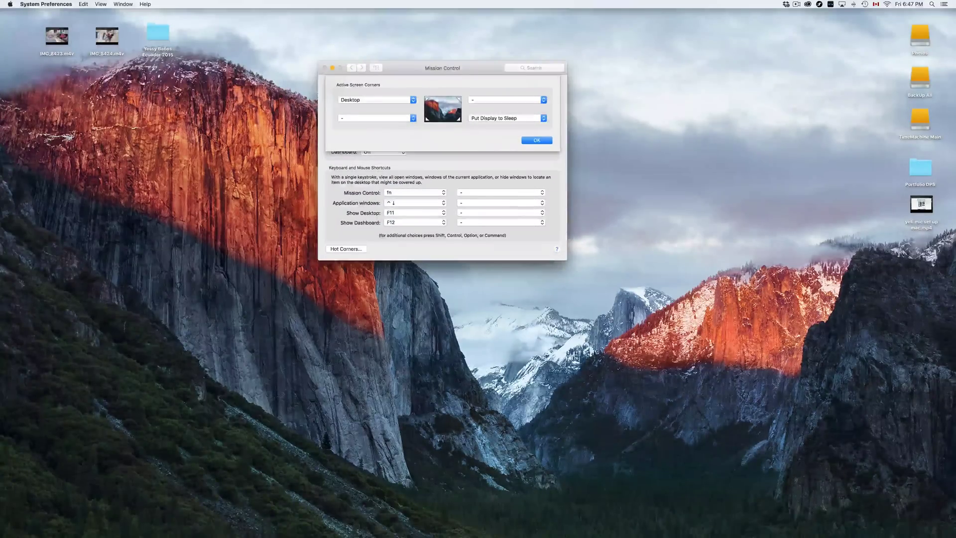
Review the actions available for the lower-right hot corner, keeping Put Display to Sleep.
{"action": "left_click", "coordinate": [491, 120]}
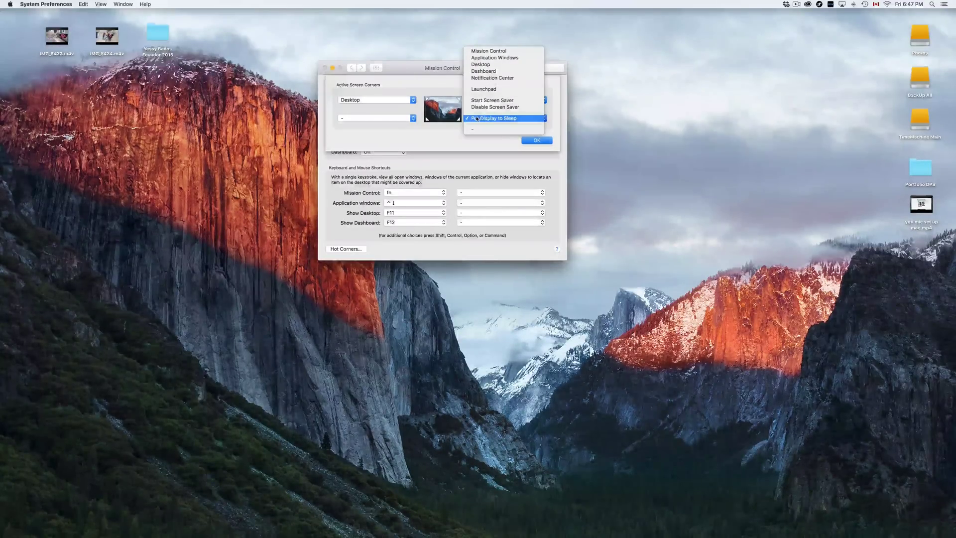
{"action": "left_click", "coordinate": [499, 148]}
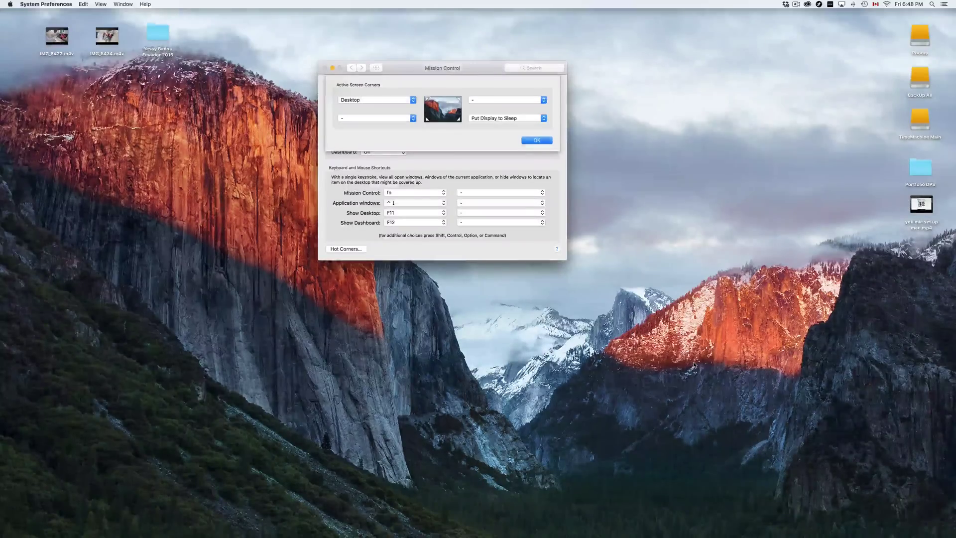
Try Dashboard and Start Screen Saver as the action for the lower-left hot corner.
{"action": "left_click", "coordinate": [398, 118]}
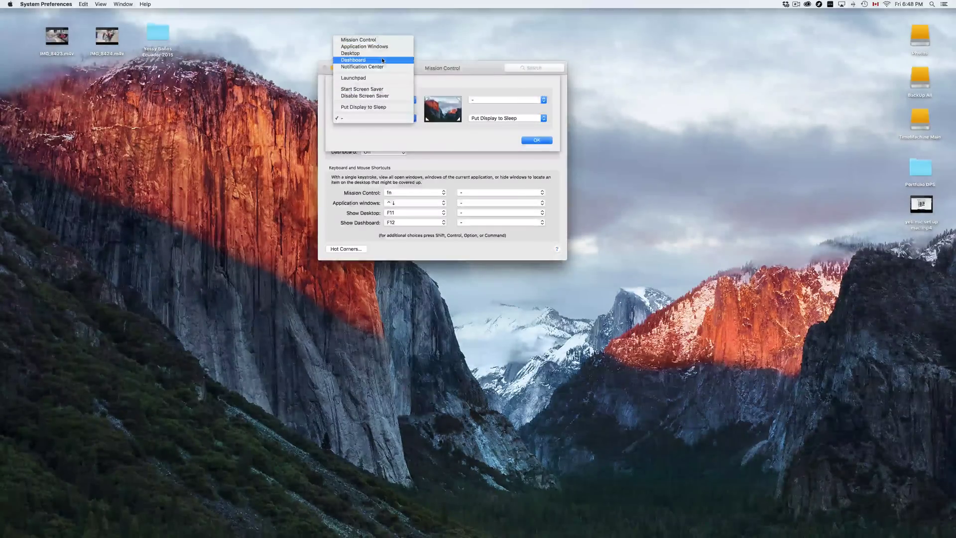
{"action": "left_click", "coordinate": [351, 60]}
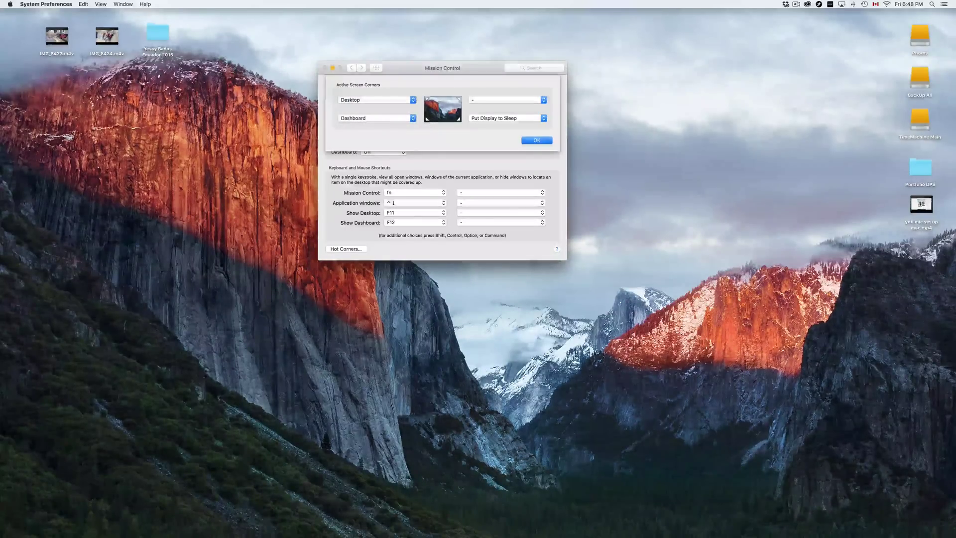
{"action": "mouse_move", "coordinate": [31, 528]}
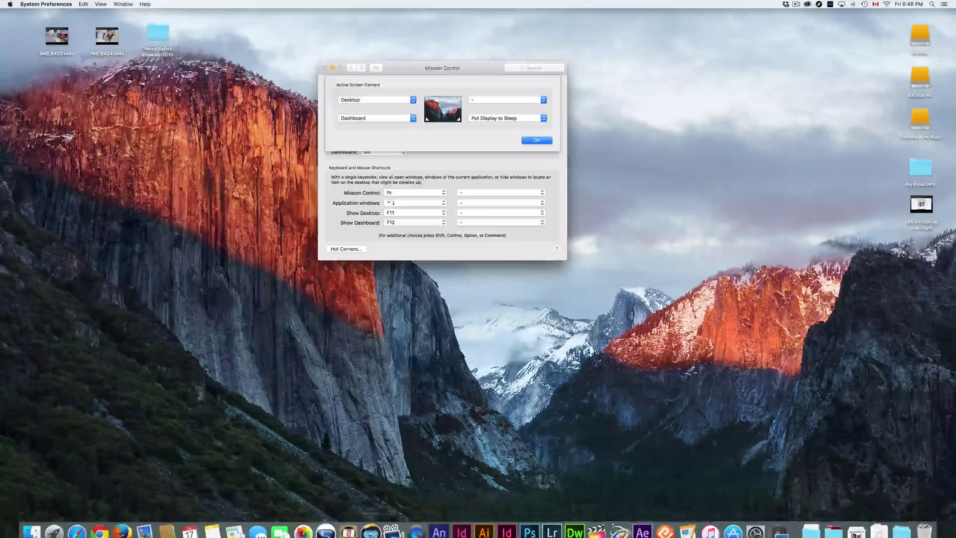
{"action": "left_click", "coordinate": [369, 120]}
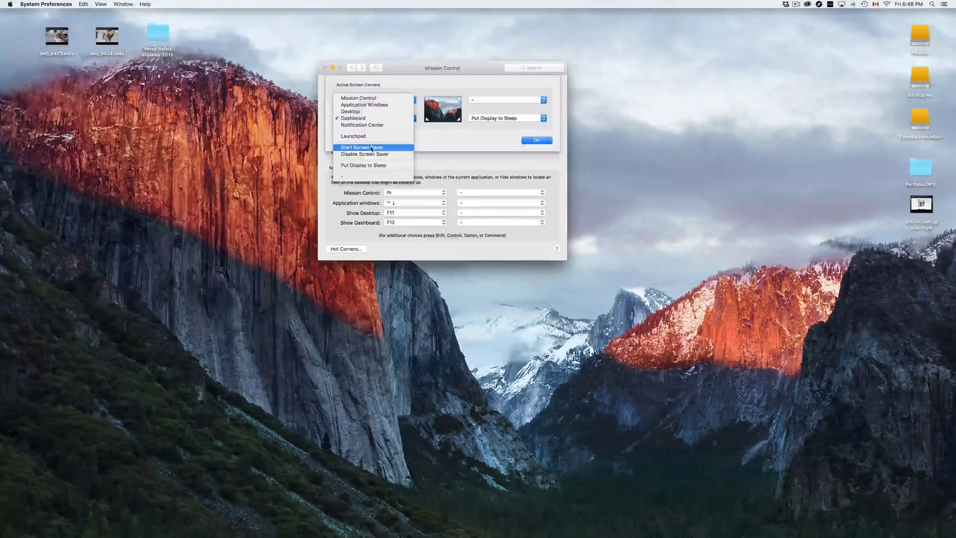
{"action": "left_click", "coordinate": [372, 149]}
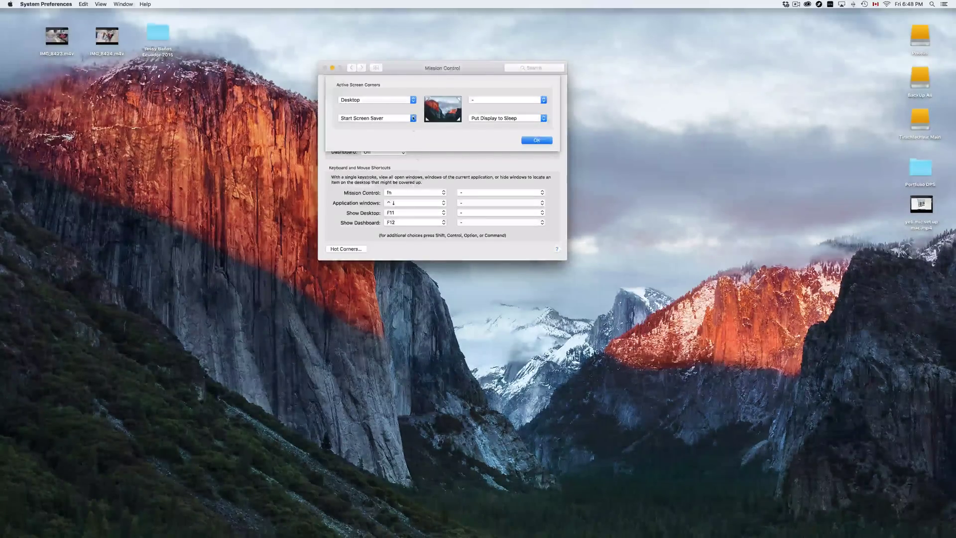
Set the lower-left hot corner back to no action and accept the hot corner settings.
{"action": "left_click", "coordinate": [414, 119]}
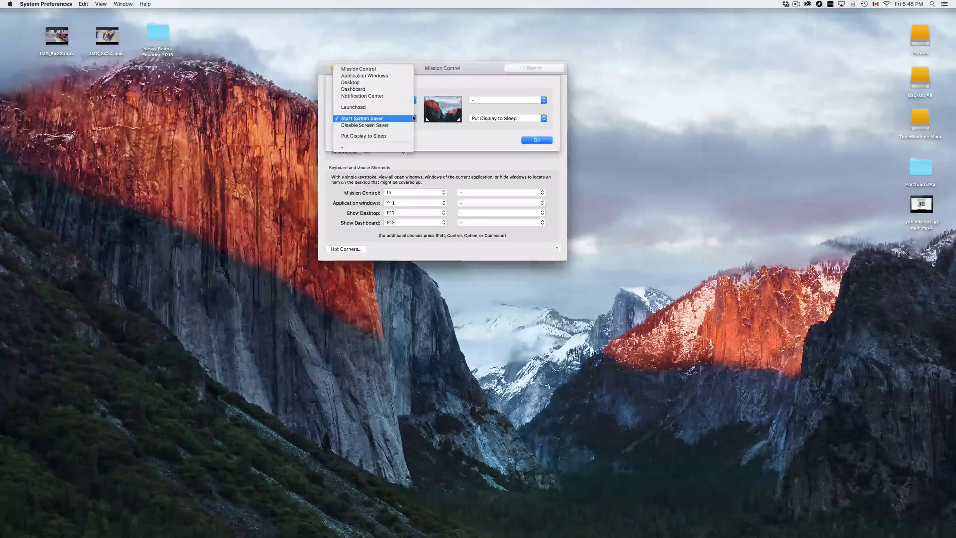
{"action": "left_click", "coordinate": [349, 148]}
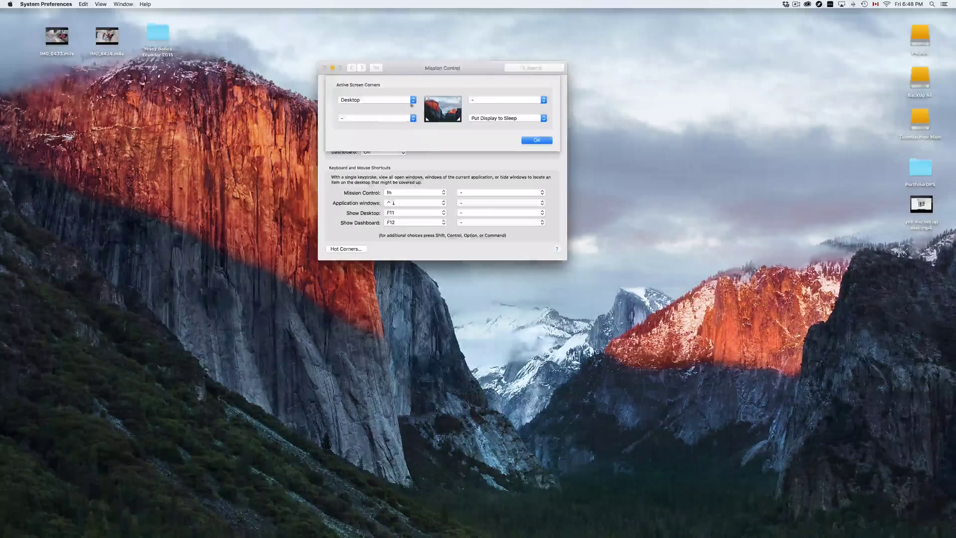
{"action": "key", "text": "Return"}
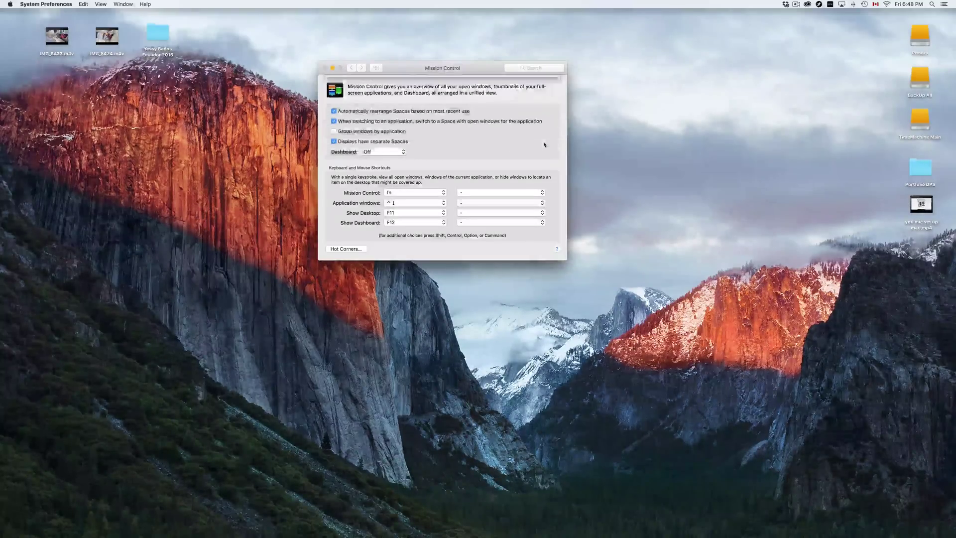
Review the keys available for the Mission Control shortcut, keeping fn, and test the shortcut by showing and hiding Mission Control.
{"action": "left_click", "coordinate": [432, 192]}
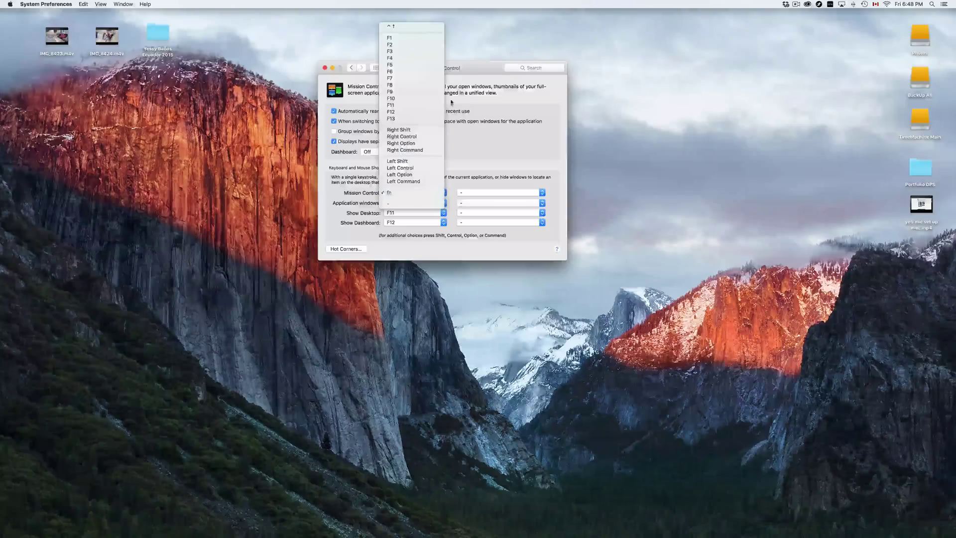
{"action": "left_click", "coordinate": [488, 160]}
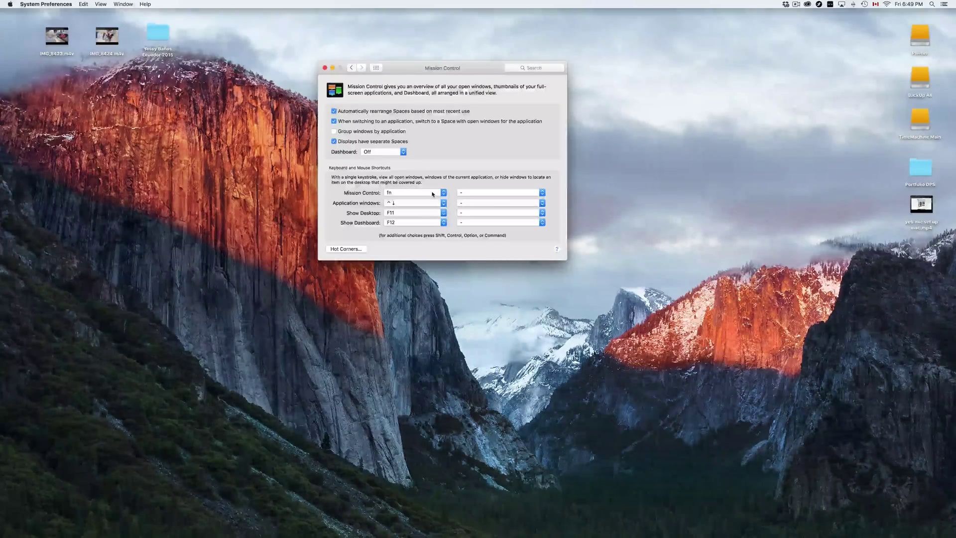
{"action": "key", "text": "fn"}
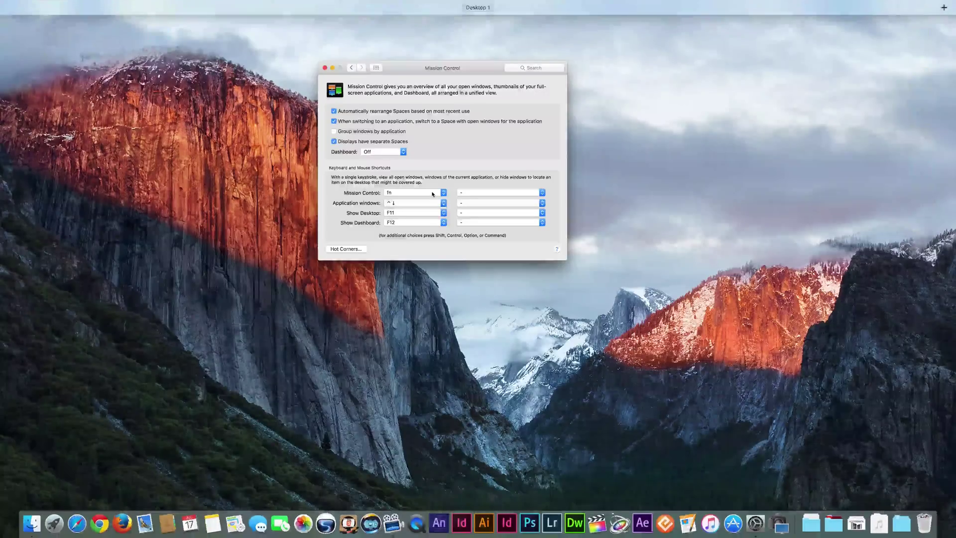
{"action": "key", "text": "fn"}
{"action": "key", "text": "fn"}
{"action": "key", "text": "fn"}
{"action": "key", "text": "fn"}
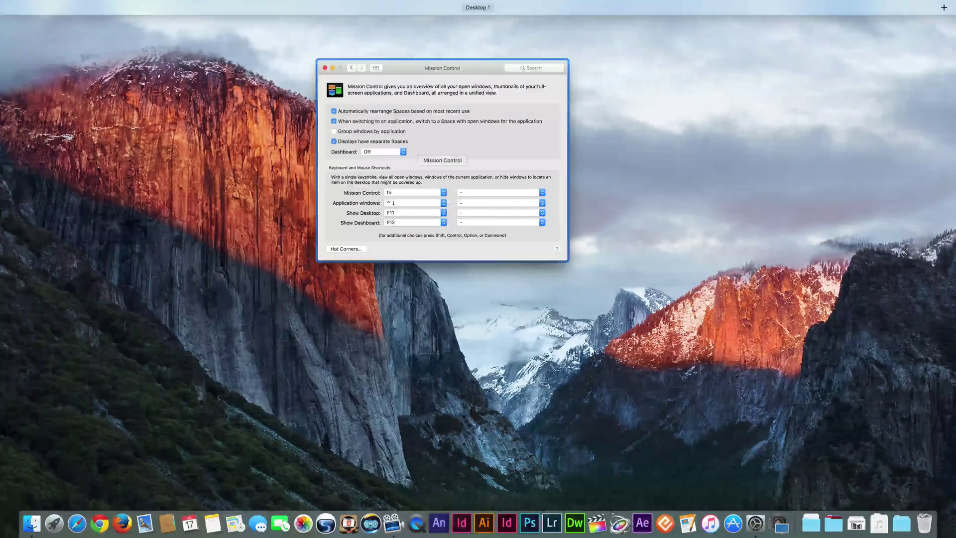
{"action": "left_click", "coordinate": [503, 171]}
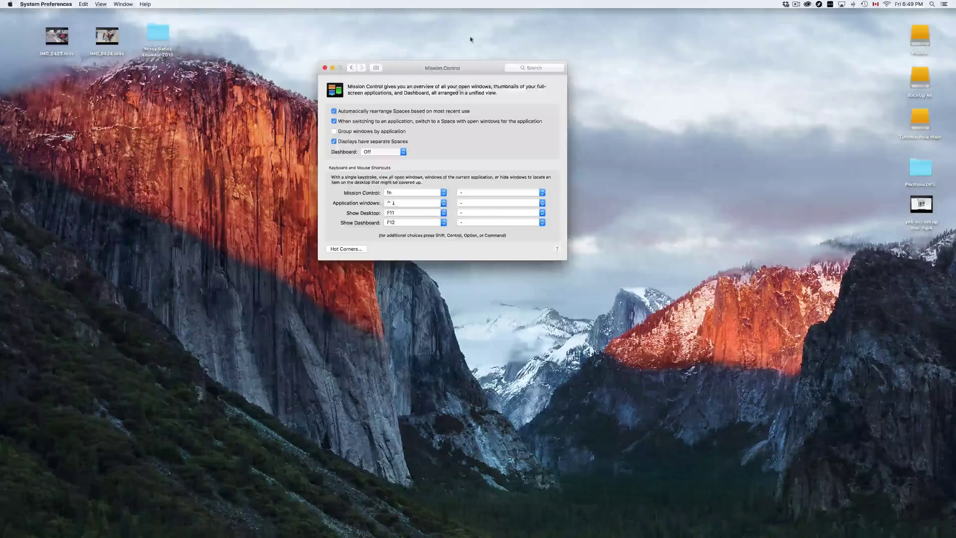
Open the Dock preferences from the System Preferences overview and reveal the hidden Dock to check its icon magnification.
{"action": "left_click_drag", "start_coordinate": [459, 68], "coordinate": [467, 94]}
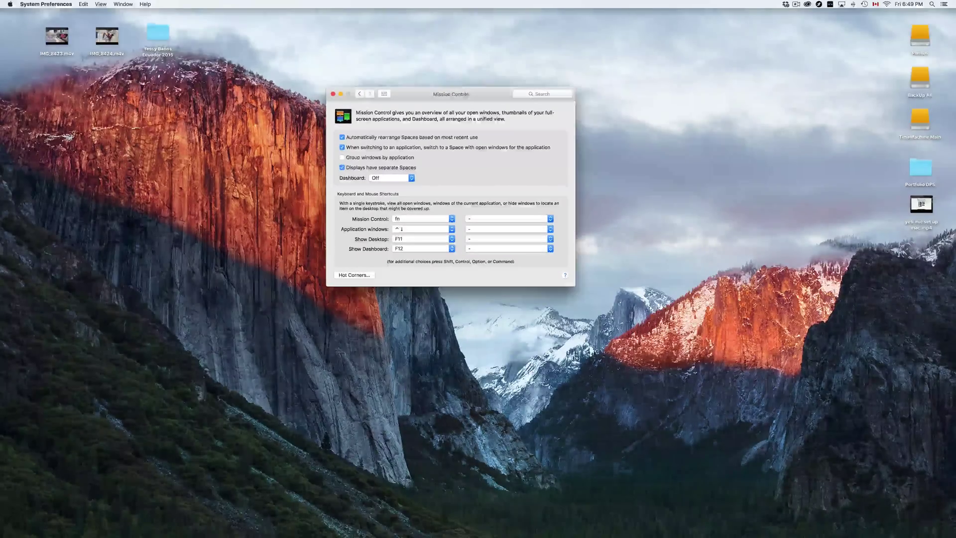
{"action": "left_click", "coordinate": [384, 94]}
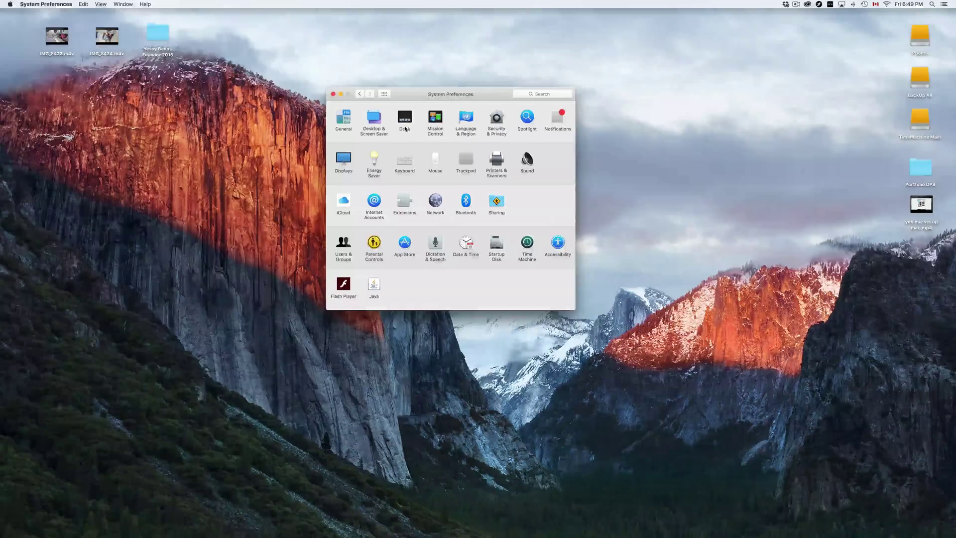
{"action": "left_click", "coordinate": [406, 120]}
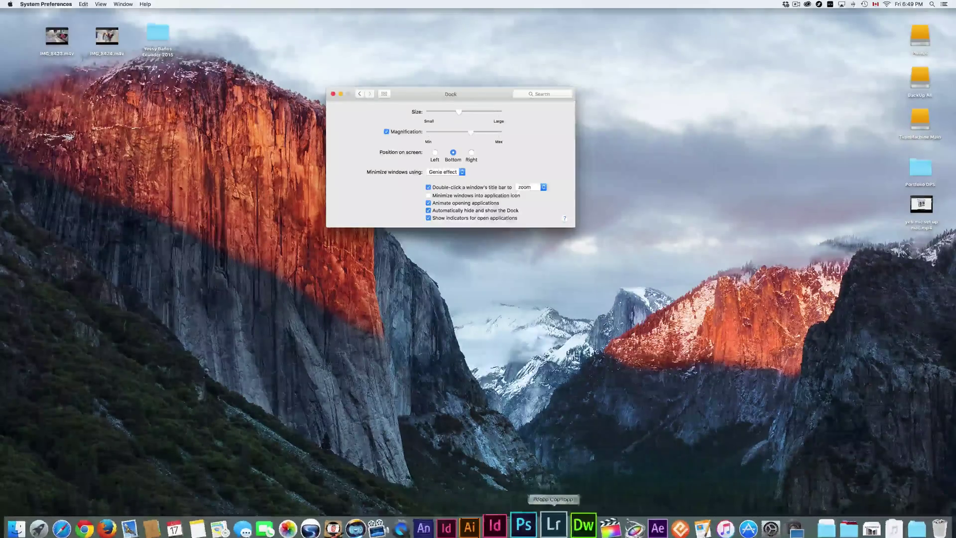
{"action": "mouse_move", "coordinate": [578, 537]}
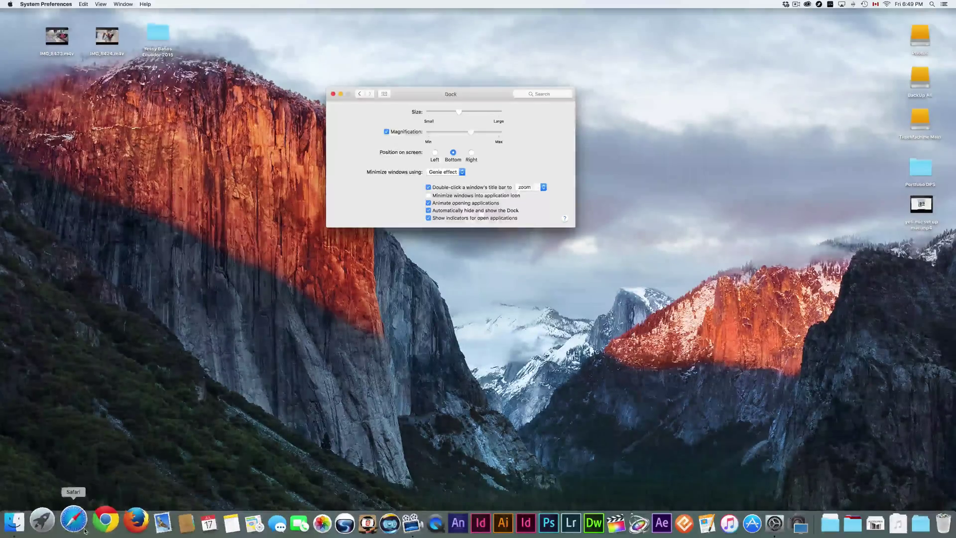
Switch to Safari, shift its window slightly, and briefly reveal the hidden Dock over it.
{"action": "left_click", "coordinate": [84, 531]}
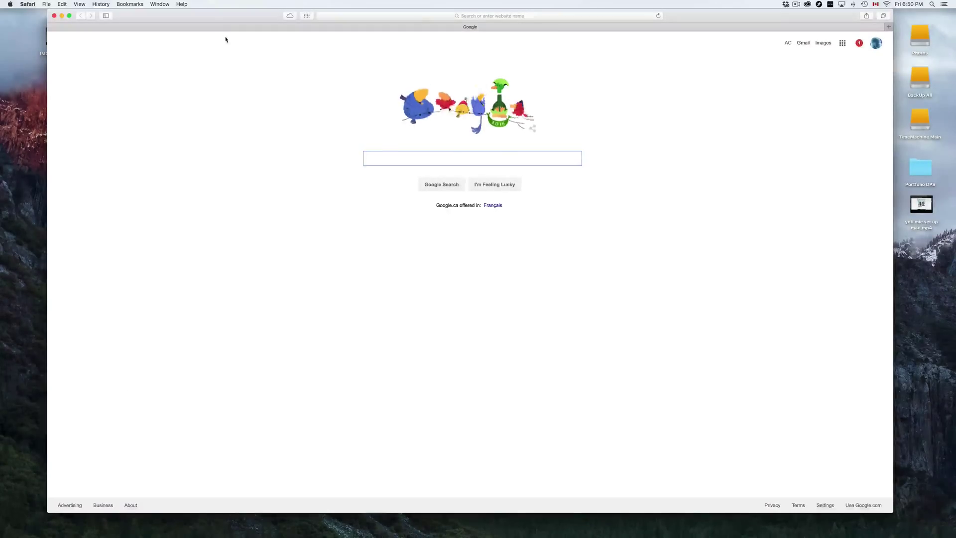
{"action": "left_click_drag", "start_coordinate": [237, 17], "coordinate": [225, 17]}
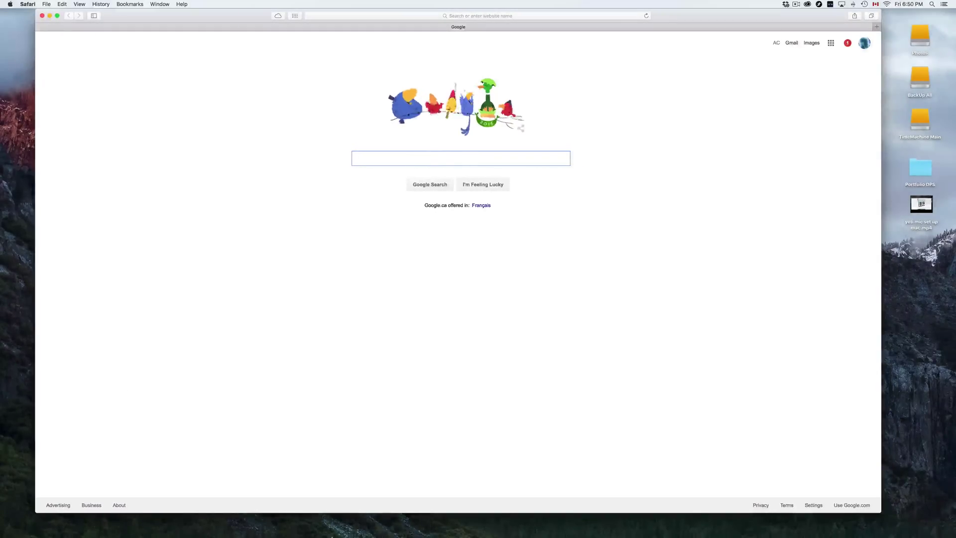
{"action": "mouse_move", "coordinate": [321, 536]}
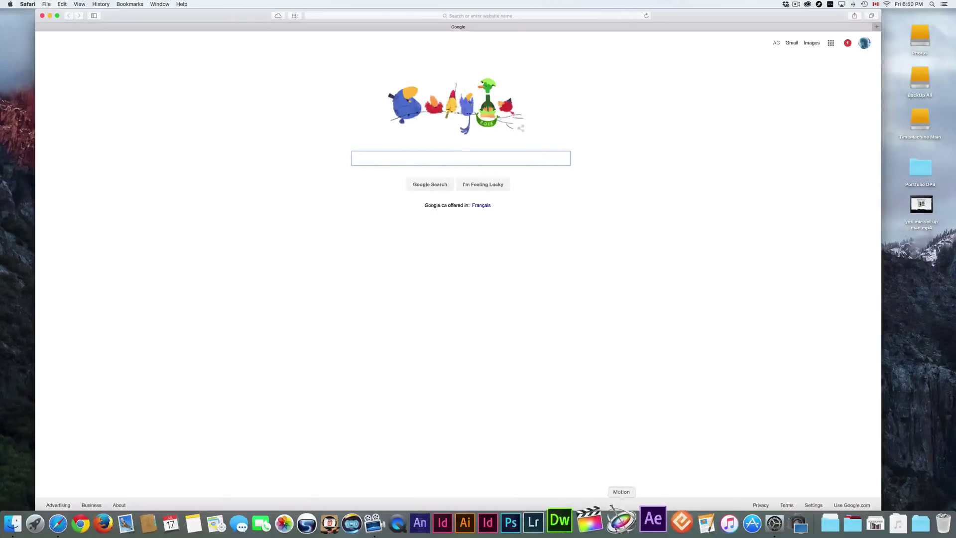
{"action": "left_click", "coordinate": [277, 319]}
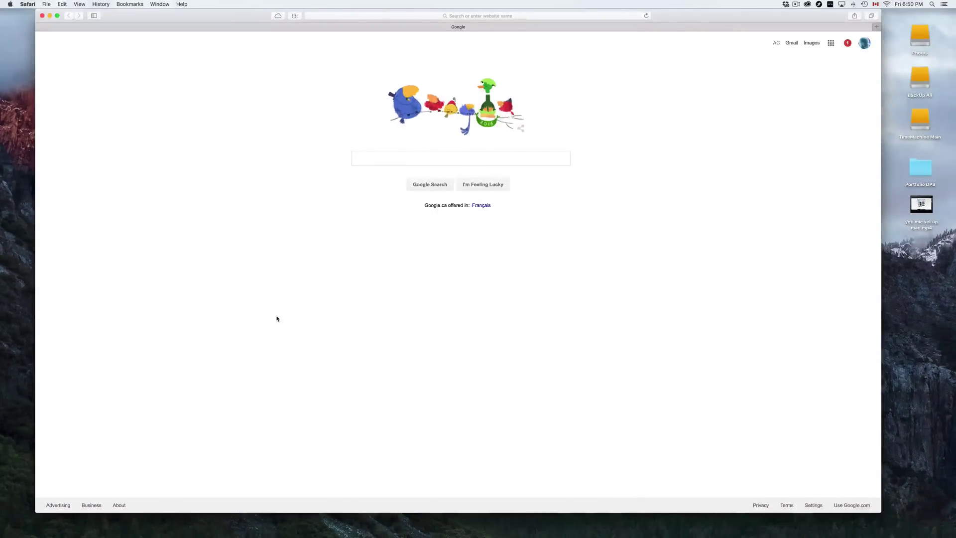
Return to the Dock preferences through Mission Control and switch automatic hiding of the Dock off and on again.
{"action": "key", "text": "ctrl+Up"}
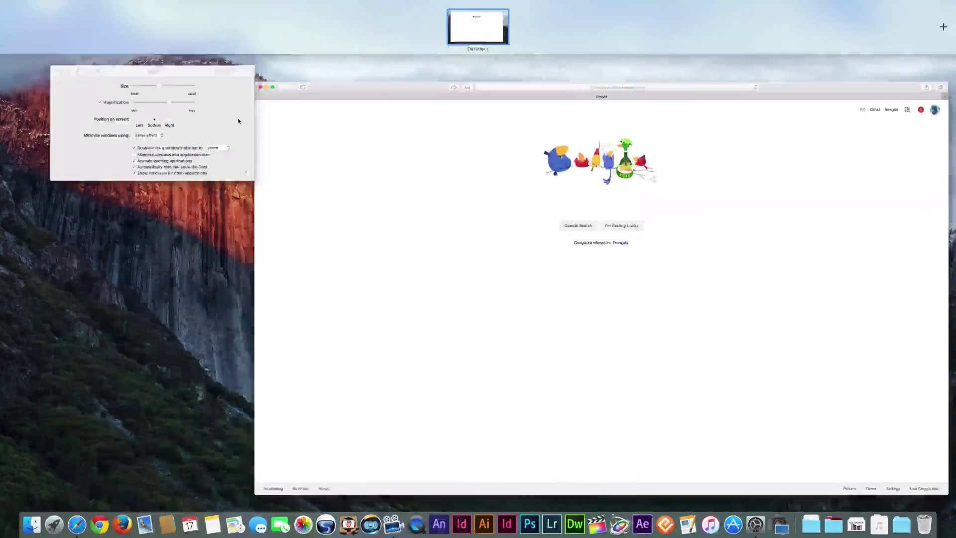
{"action": "left_click", "coordinate": [149, 120]}
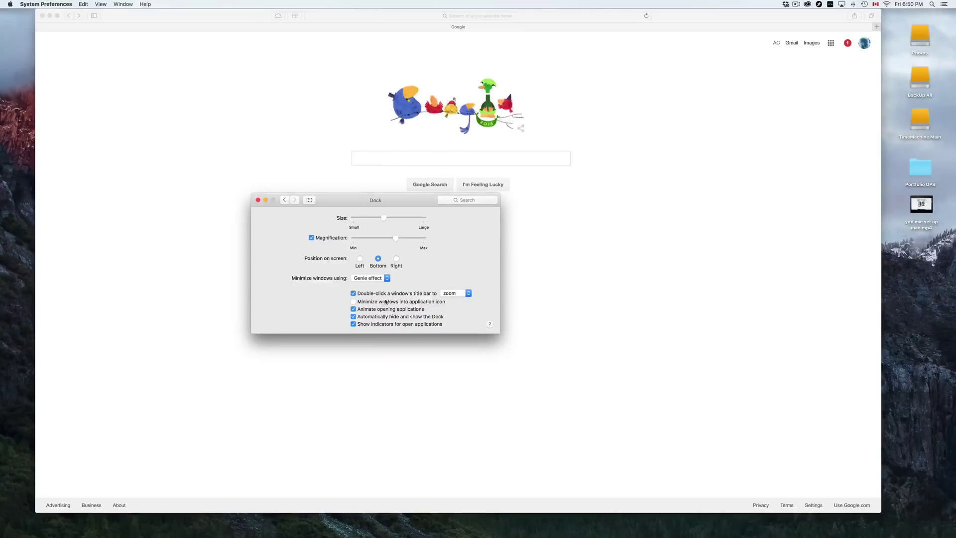
{"action": "left_click", "coordinate": [354, 317]}
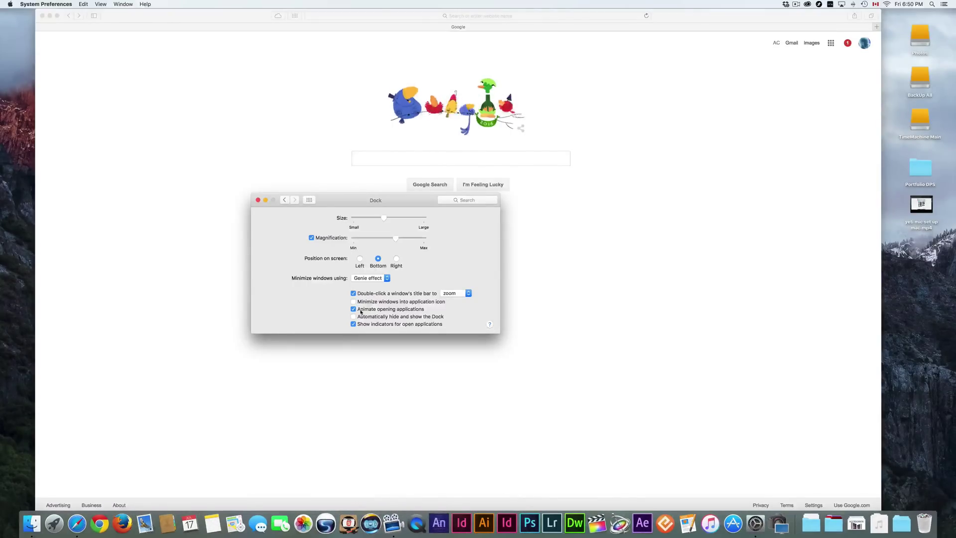
{"action": "left_click", "coordinate": [353, 316]}
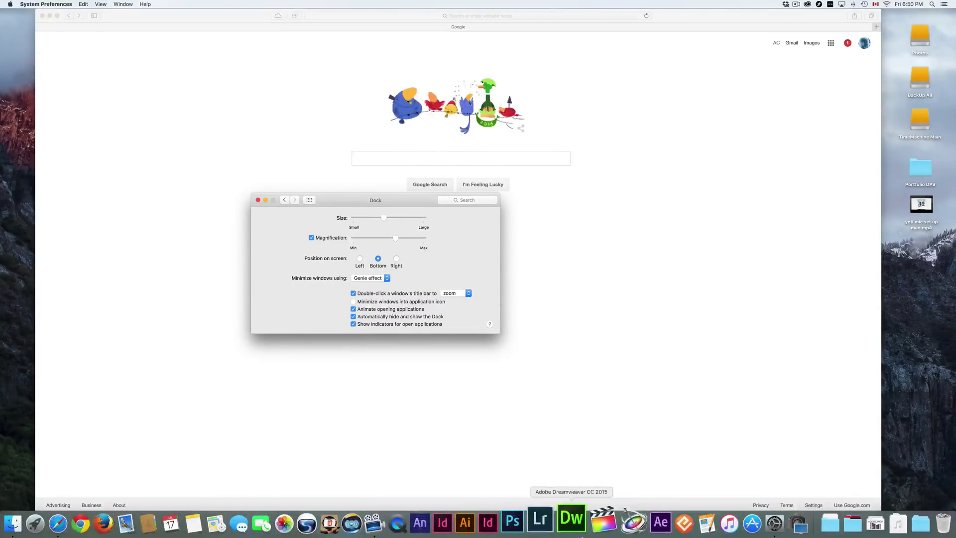
Open the Energy Saver preferences and its startup and sleep schedule.
{"action": "left_click", "coordinate": [308, 201]}
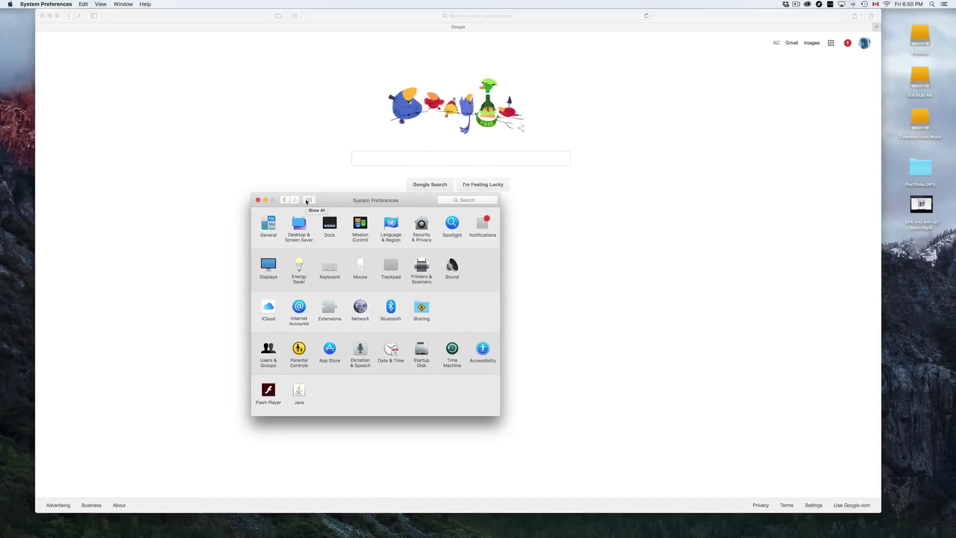
{"action": "left_click", "coordinate": [301, 266]}
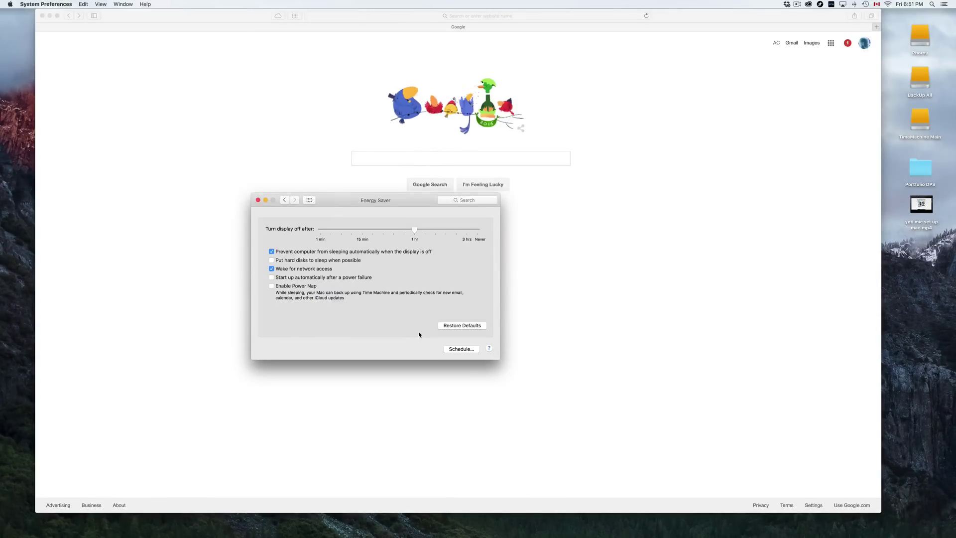
{"action": "left_click", "coordinate": [452, 350]}
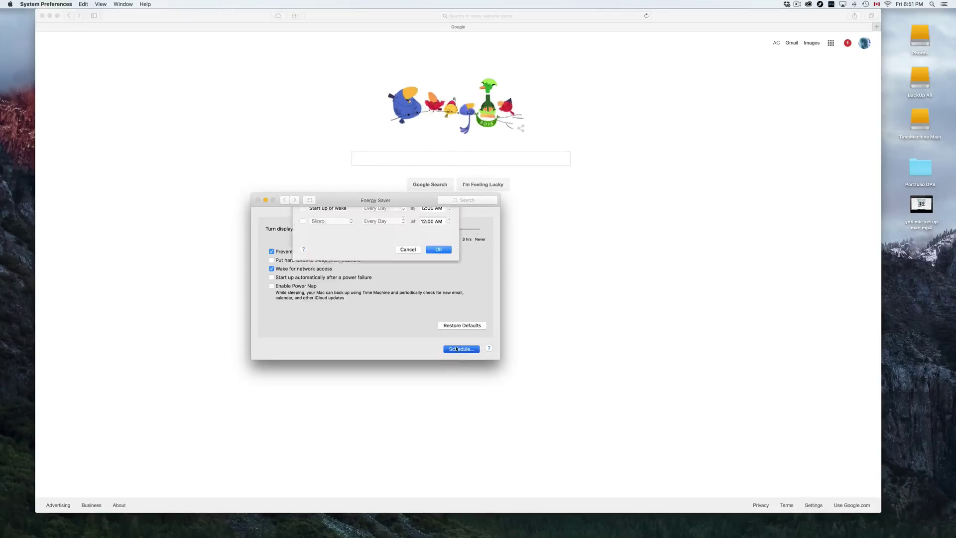
Try scheduling a Shut Down for Every Day at 12:00 AM, and discard the schedule.
{"action": "left_click", "coordinate": [303, 230]}
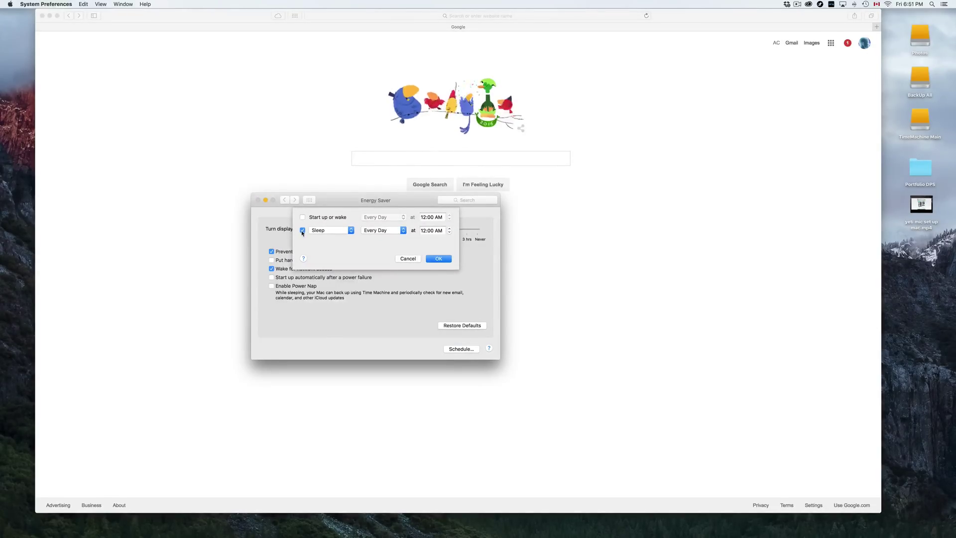
{"action": "left_click", "coordinate": [339, 234]}
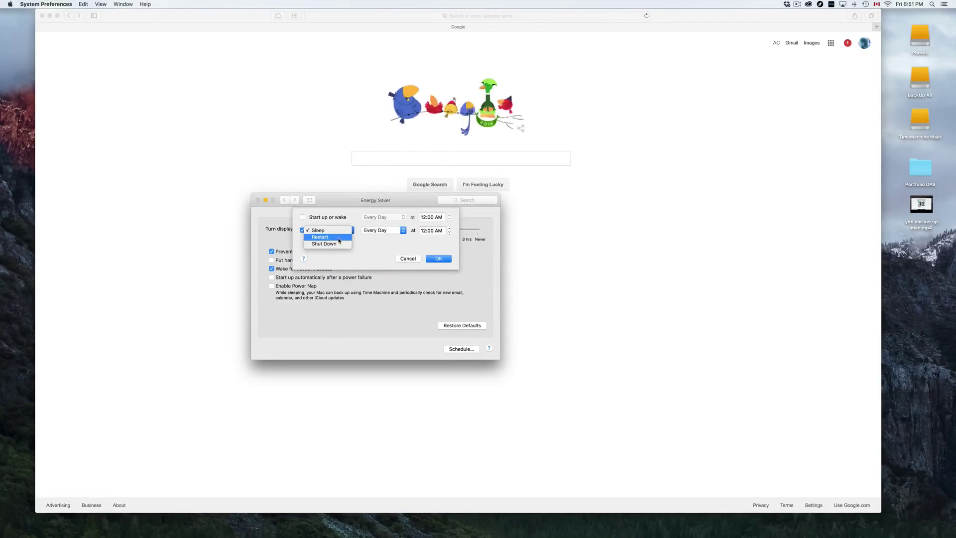
{"action": "left_click", "coordinate": [335, 244]}
{"action": "left_click", "coordinate": [381, 231]}
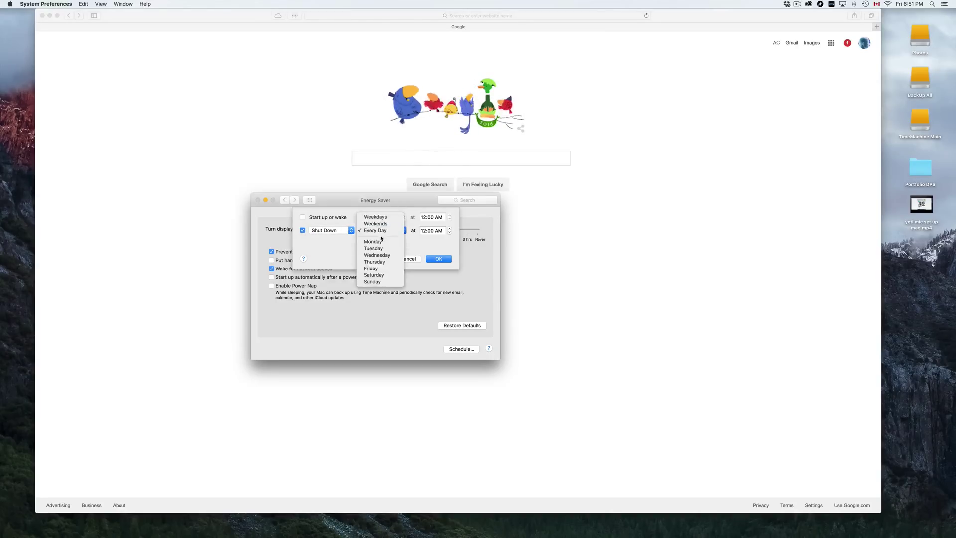
{"action": "left_click", "coordinate": [381, 231]}
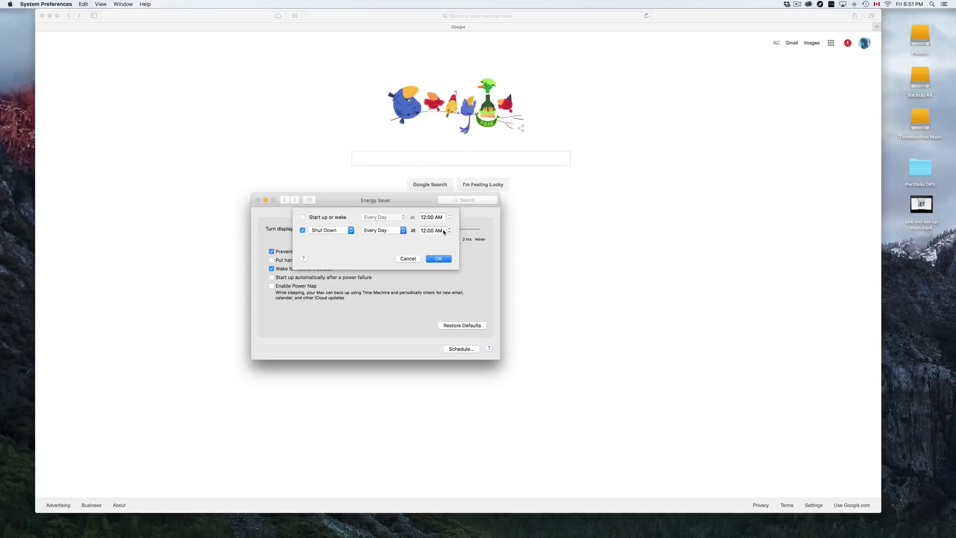
{"action": "left_click", "coordinate": [303, 231]}
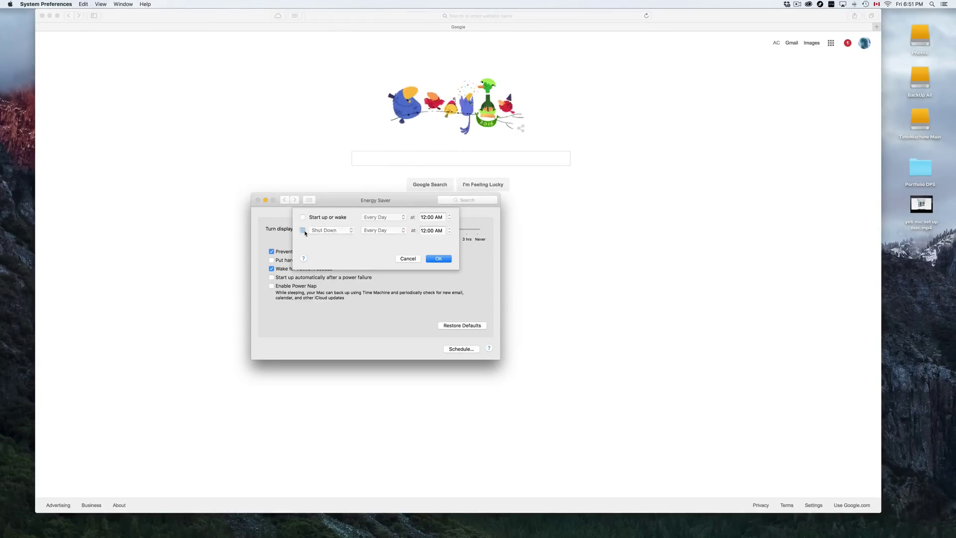
{"action": "left_click", "coordinate": [415, 260]}
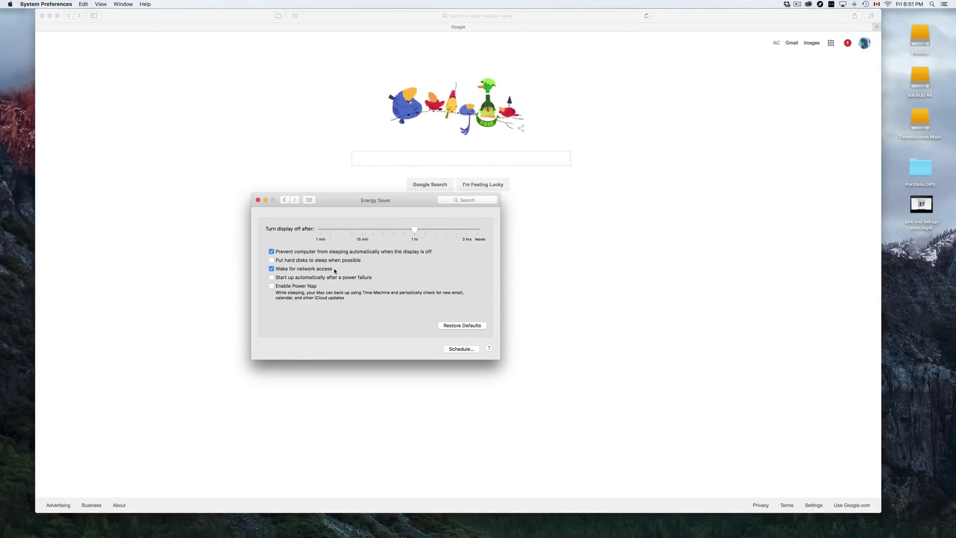
Close the Energy Saver preferences and the Safari window behind them.
{"action": "left_click_drag", "start_coordinate": [333, 198], "coordinate": [314, 195]}
{"action": "mouse_move", "coordinate": [391, 228]}
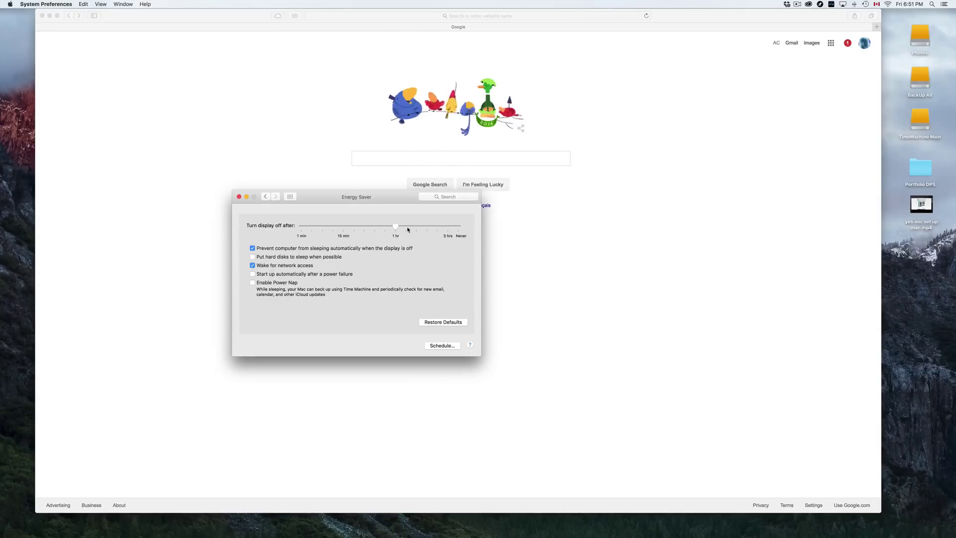
{"action": "left_click", "coordinate": [240, 197]}
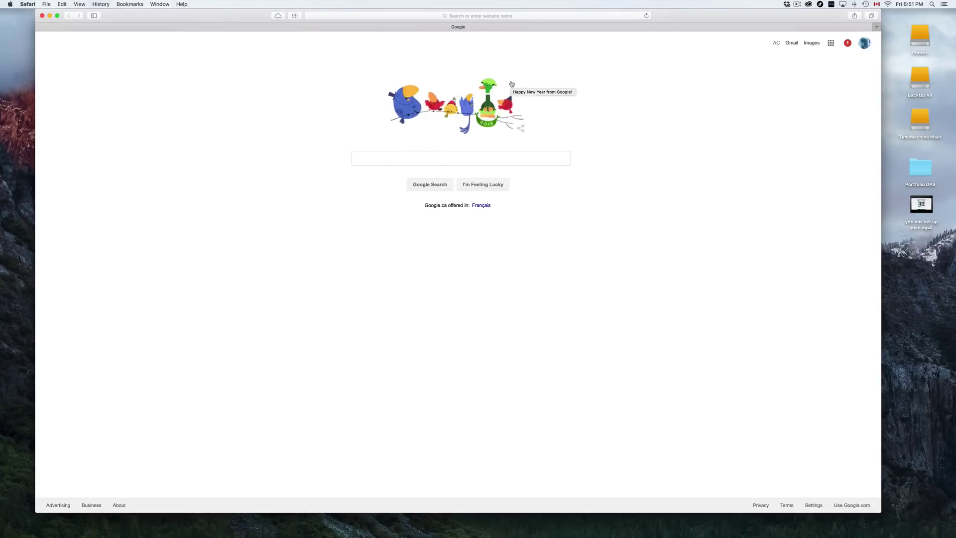
{"action": "left_click", "coordinate": [42, 15]}
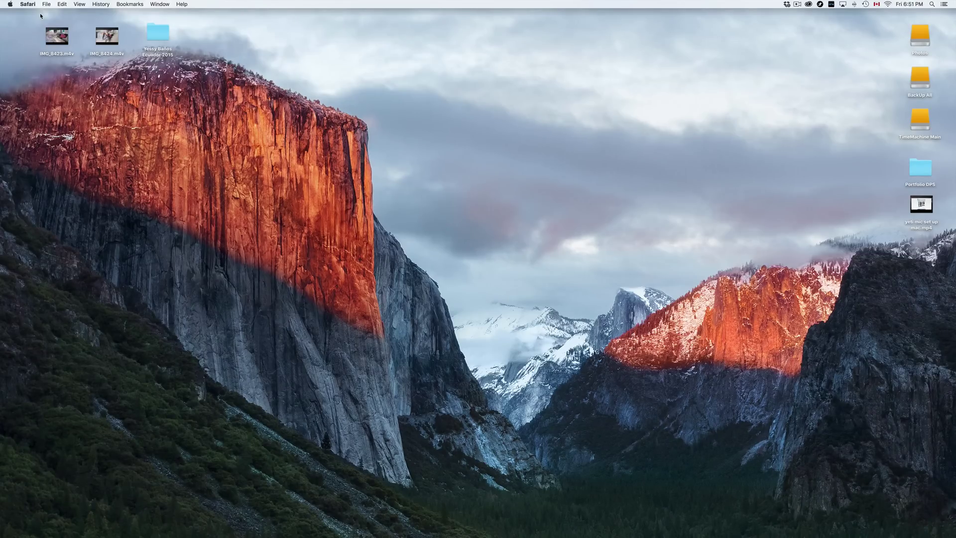
Return to the Finder desktop and reopen System Preferences from the hidden Dock.
{"action": "left_click", "coordinate": [149, 244]}
{"action": "mouse_move", "coordinate": [164, 534]}
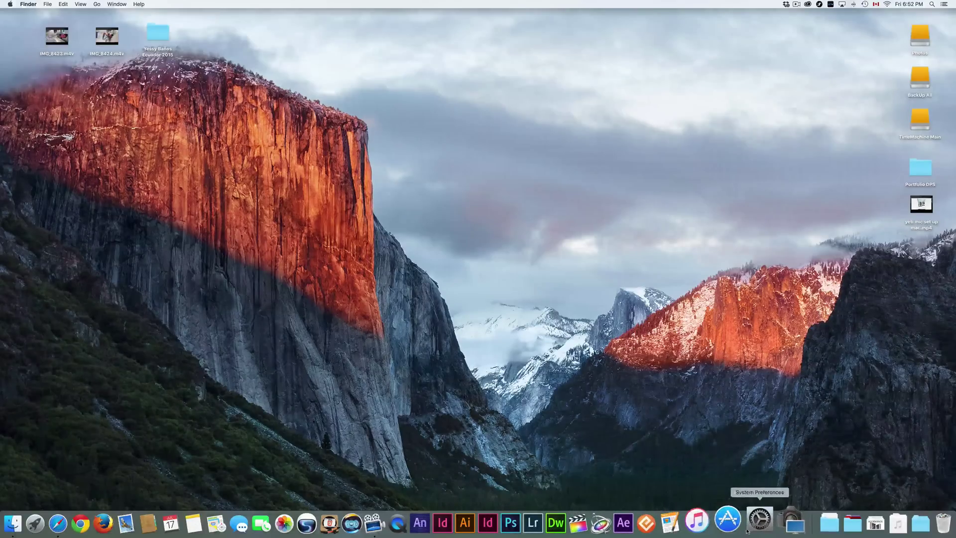
{"action": "left_click", "coordinate": [752, 529]}
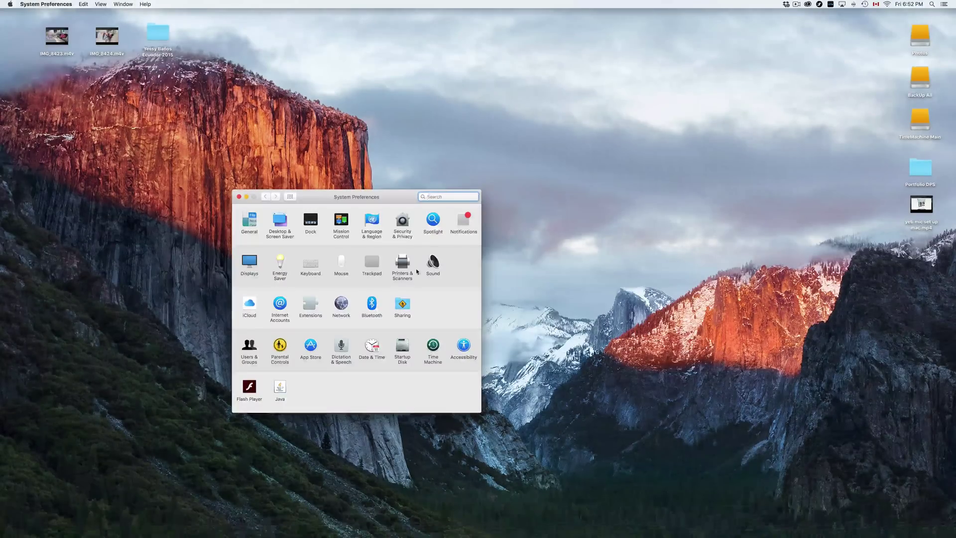
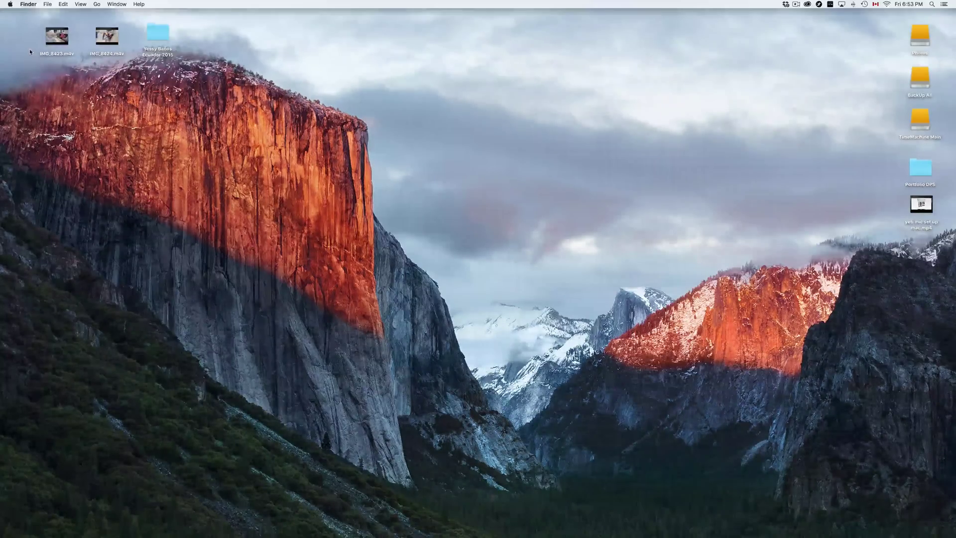
Open the App Store from the desktop, check for available software updates, and quit it.
{"action": "left_click", "coordinate": [22, 3]}
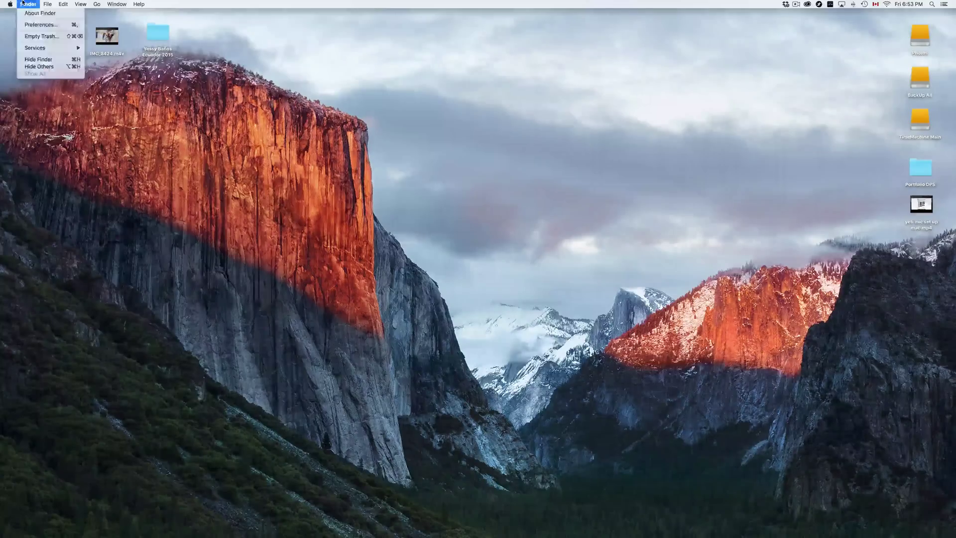
{"action": "mouse_move", "coordinate": [6, 5]}
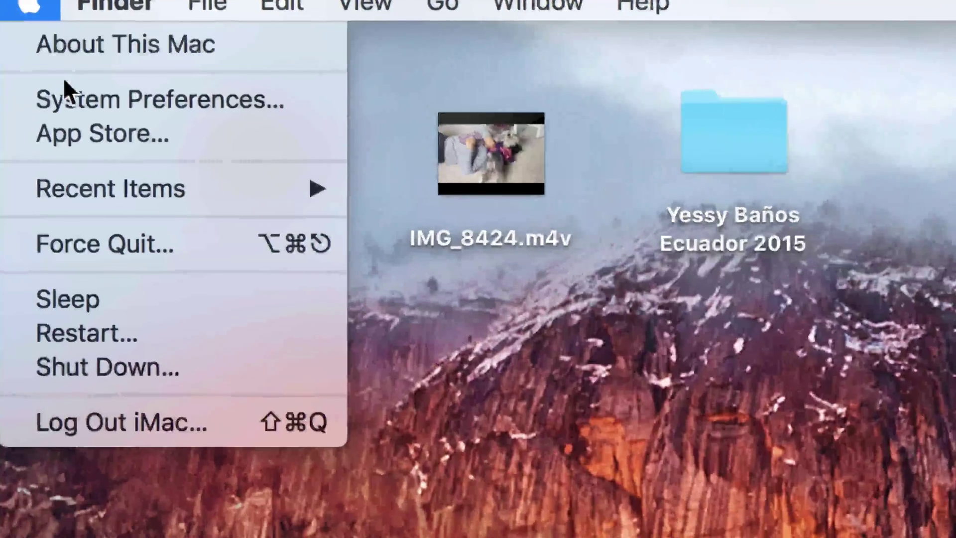
{"action": "left_click", "coordinate": [94, 131]}
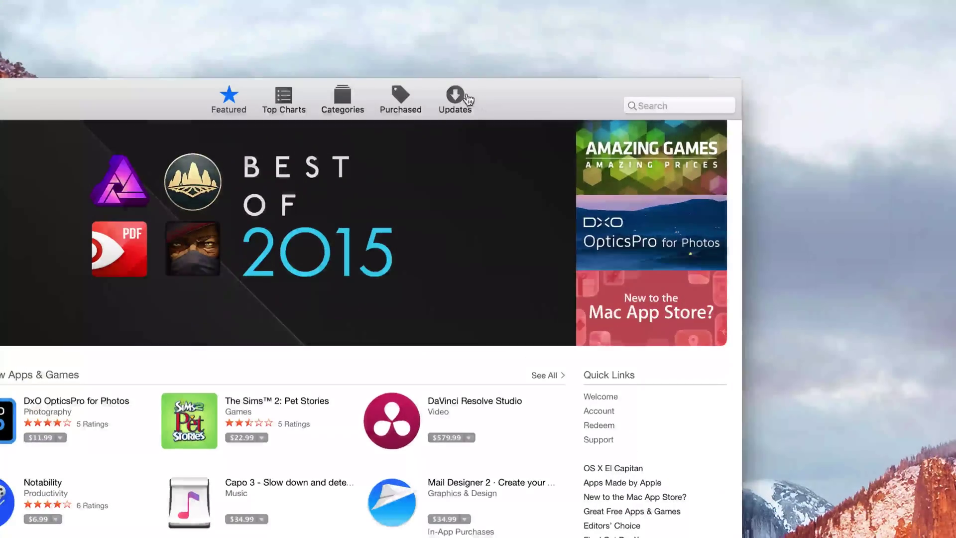
{"action": "left_click", "coordinate": [467, 98]}
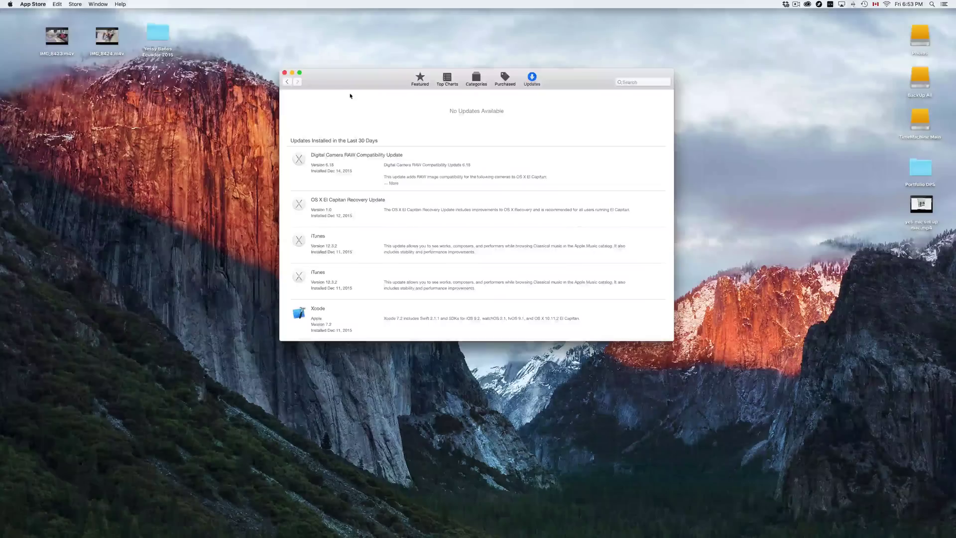
{"action": "left_click", "coordinate": [32, 4]}
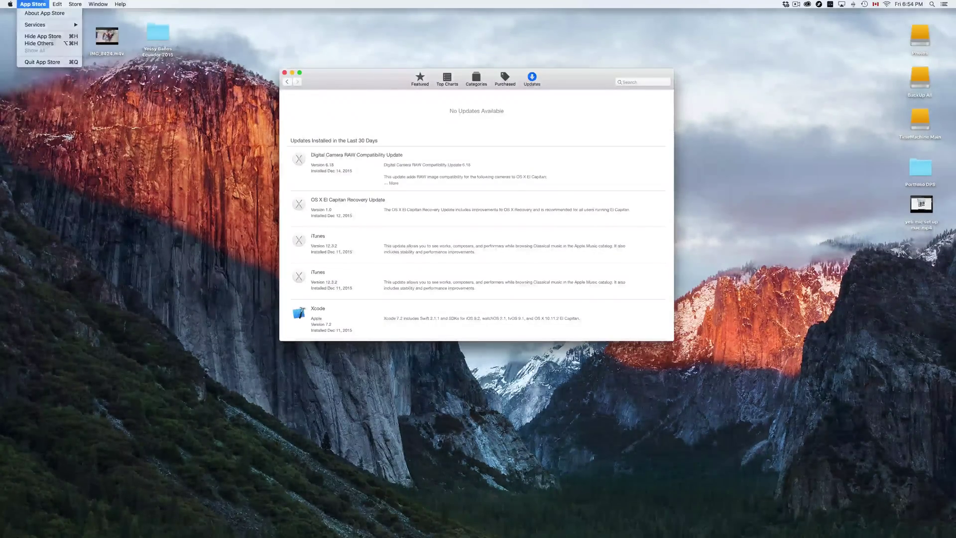
{"action": "left_click", "coordinate": [60, 61]}
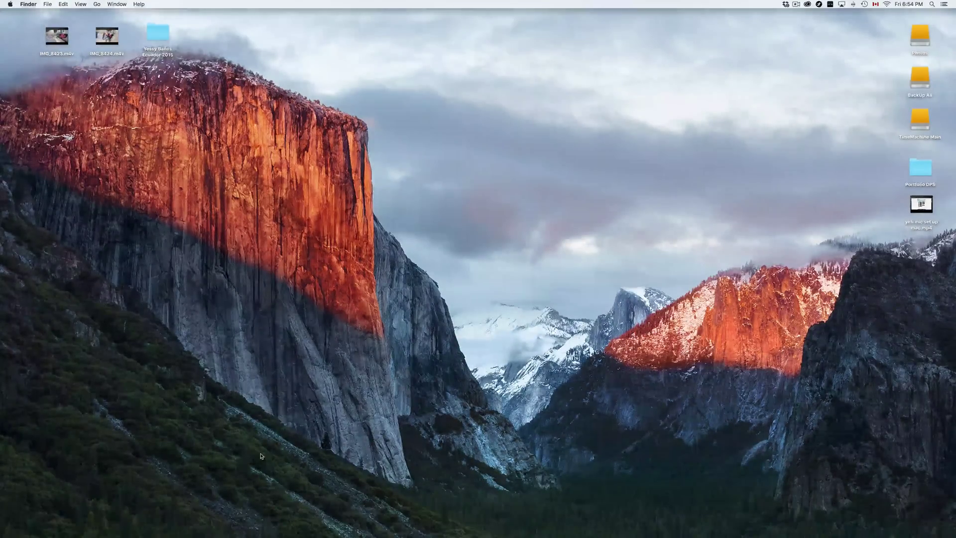
Reopen System Preferences, reposition its window, and show the Time Machine settings.
{"action": "mouse_move", "coordinate": [456, 532]}
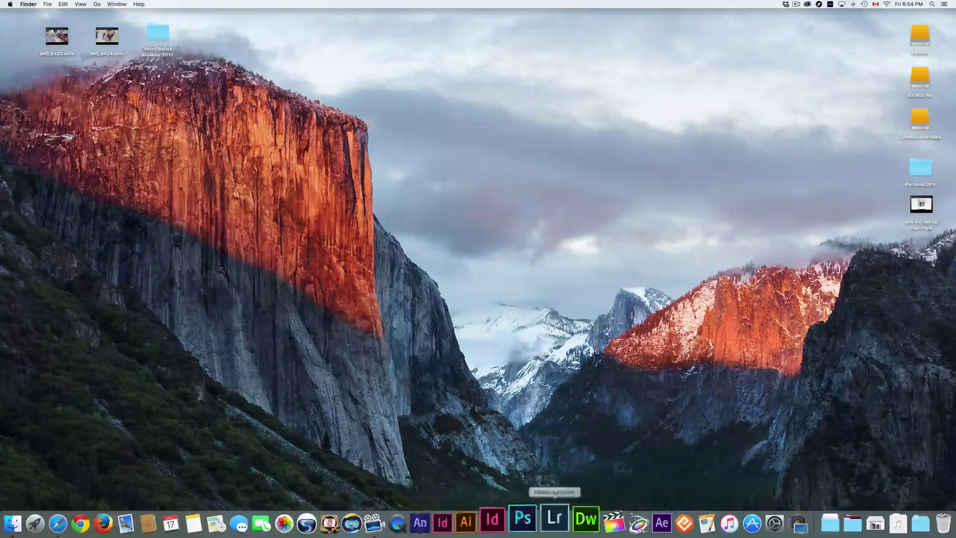
{"action": "left_click", "coordinate": [752, 521]}
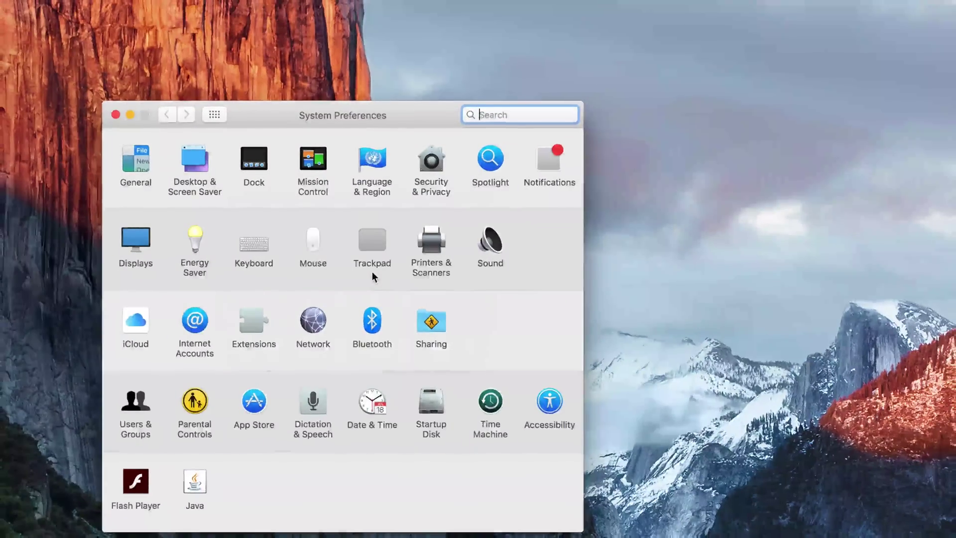
{"action": "left_click_drag", "start_coordinate": [434, 120], "coordinate": [428, 84]}
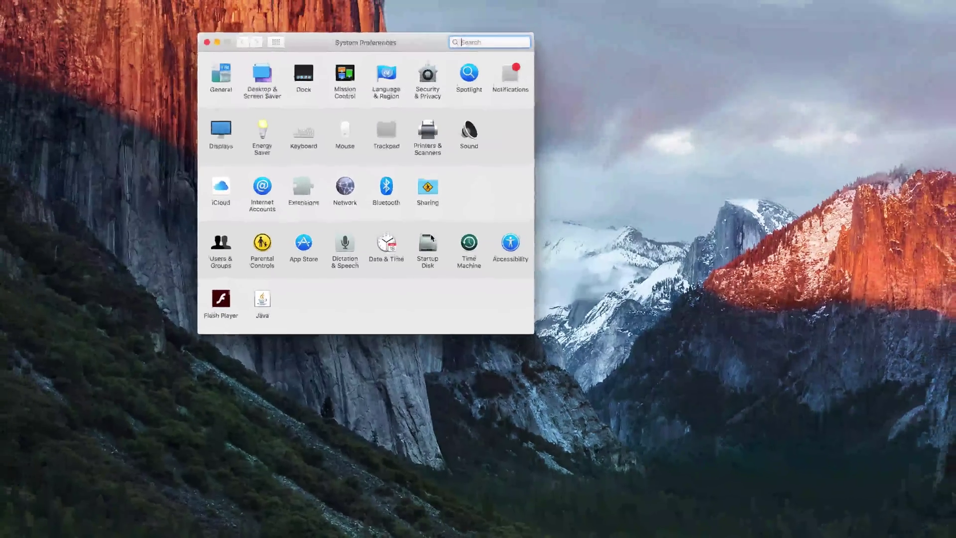
{"action": "left_click_drag", "start_coordinate": [417, 43], "coordinate": [439, 135]}
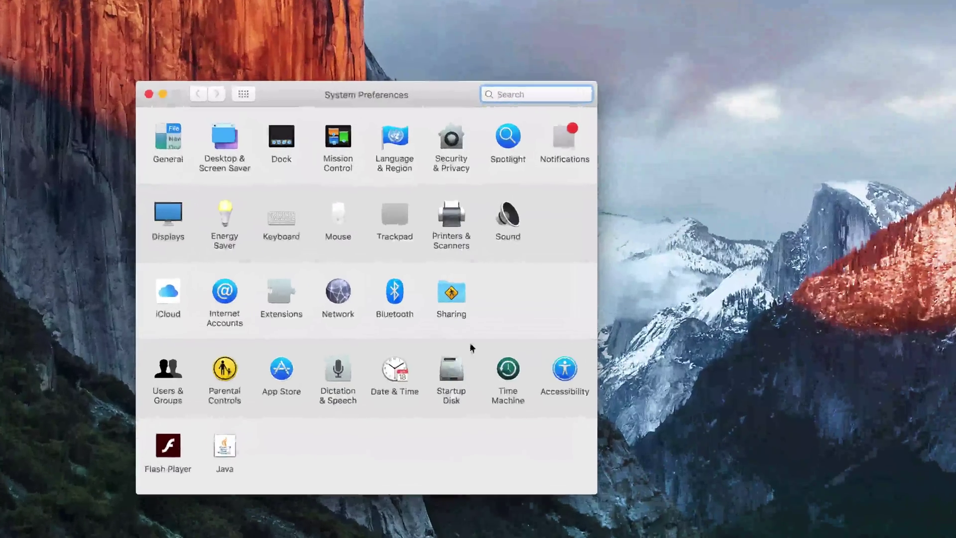
{"action": "left_click", "coordinate": [508, 368]}
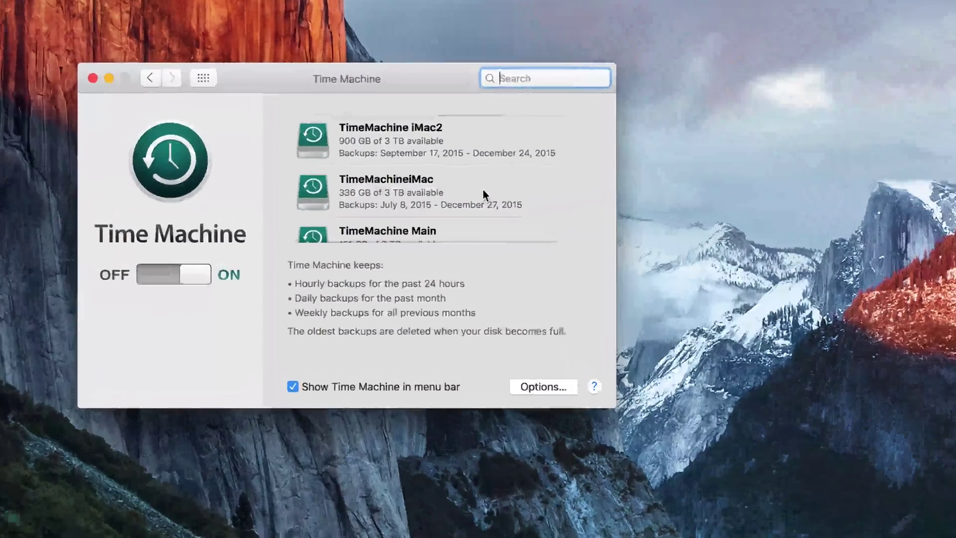
Look through the list of Time Machine backup disks and close the preferences window.
{"action": "scroll", "coordinate": [476, 194], "scroll_direction": "down", "scroll_amount": 3}
{"action": "scroll", "coordinate": [471, 185], "scroll_direction": "up", "scroll_amount": 3}
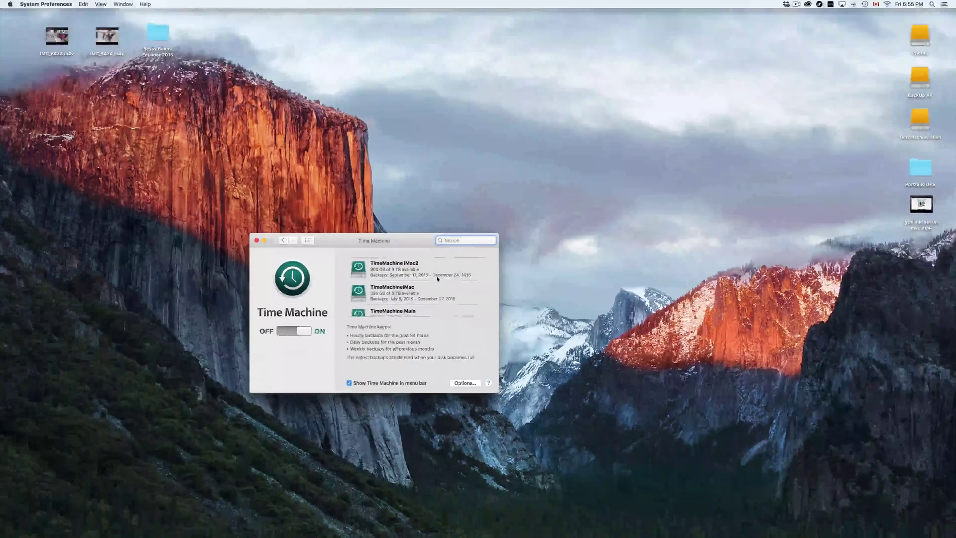
{"action": "left_click_drag", "start_coordinate": [403, 240], "coordinate": [398, 163]}
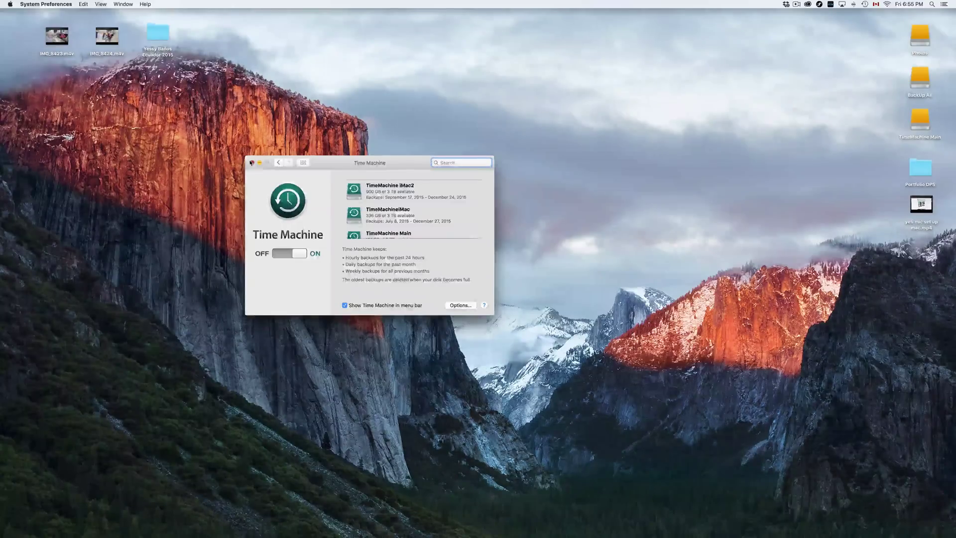
{"action": "left_click", "coordinate": [252, 162]}
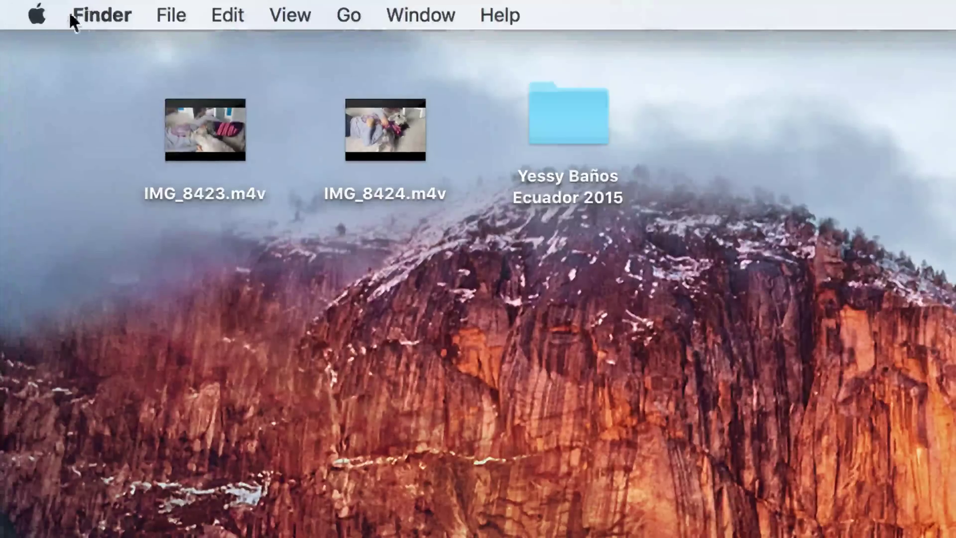
Turn on Hard disks for the desktop in Finder Preferences and place the Macintosh HD icon near the preferences window.
{"action": "left_click", "coordinate": [90, 14]}
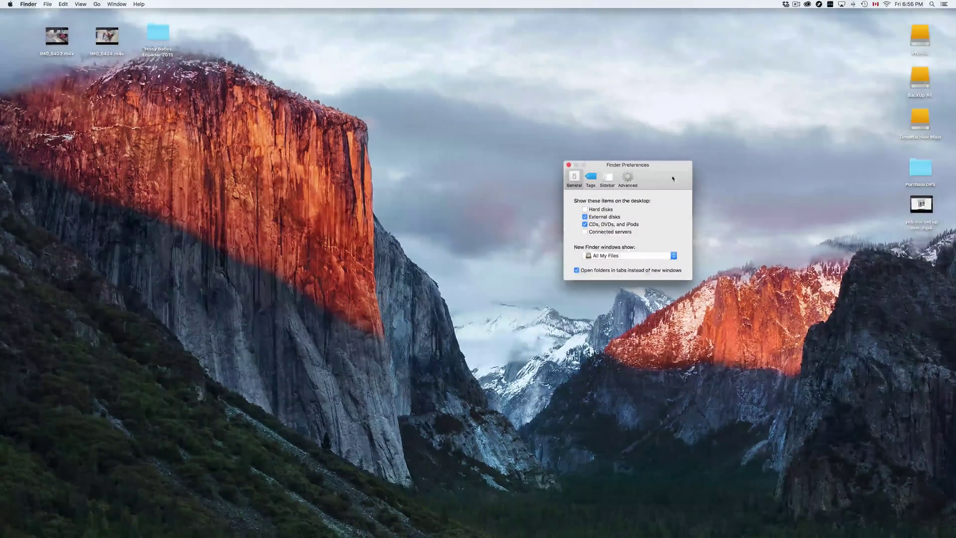
{"action": "left_click_drag", "start_coordinate": [672, 178], "coordinate": [451, 84]}
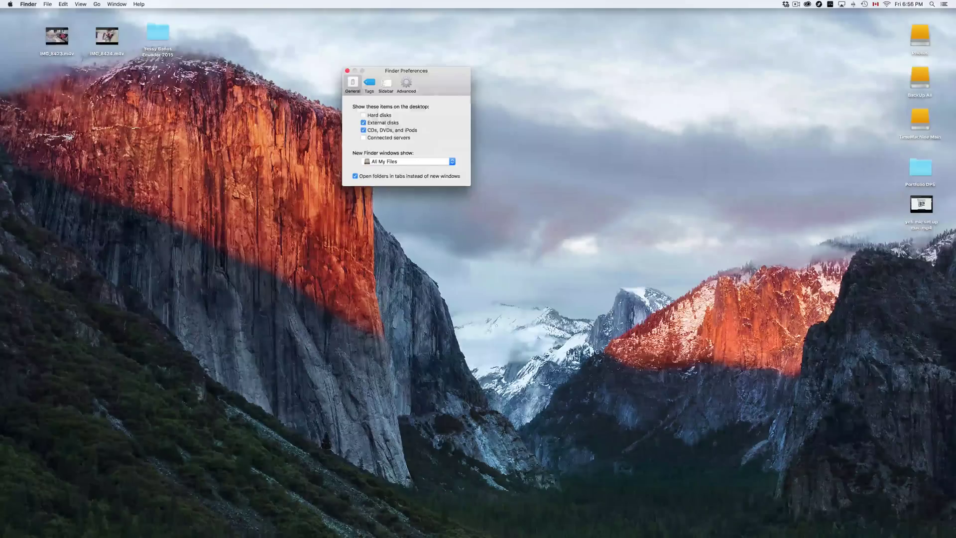
{"action": "left_click", "coordinate": [363, 115]}
{"action": "left_click_drag", "start_coordinate": [934, 409], "coordinate": [585, 91]}
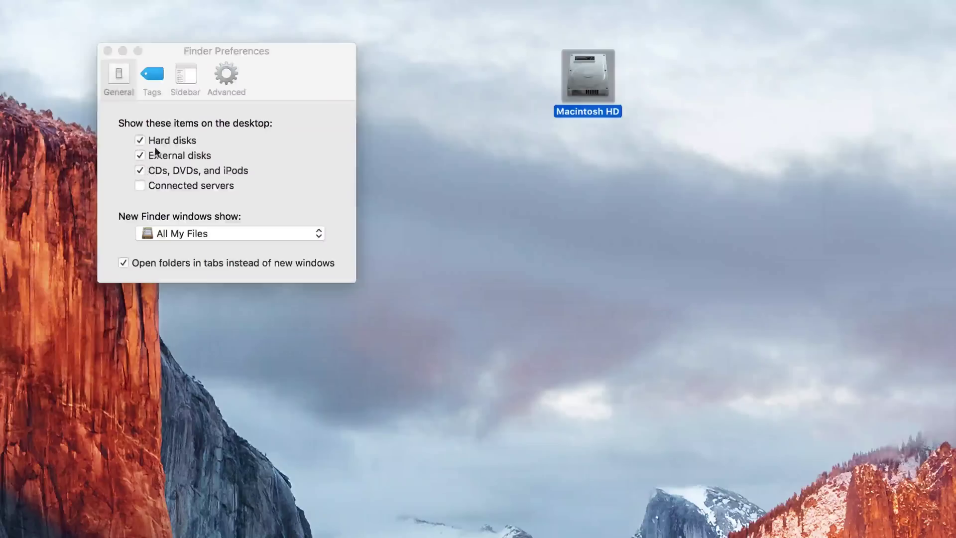
View the contents of Macintosh HD from its desktop icon and close its window.
{"action": "left_click", "coordinate": [675, 89]}
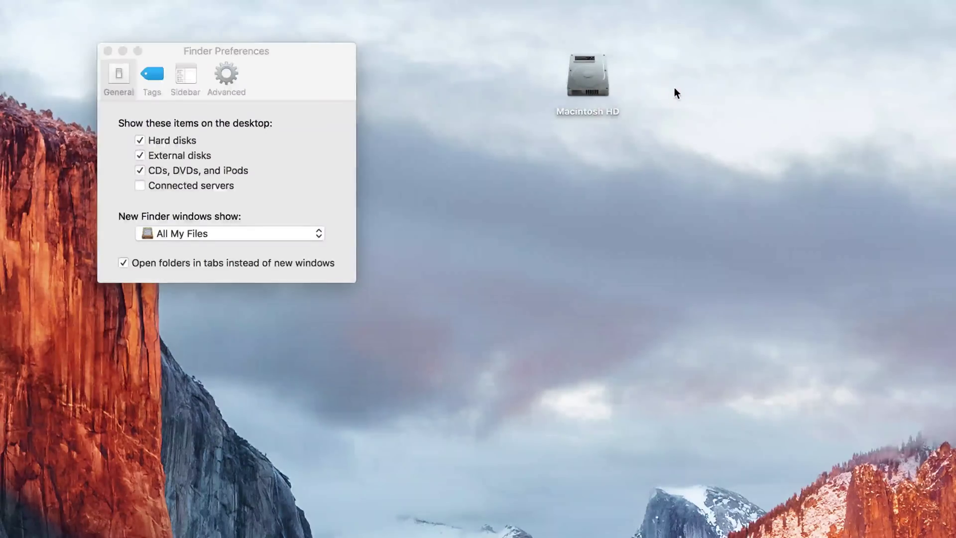
{"action": "double_click", "coordinate": [595, 75]}
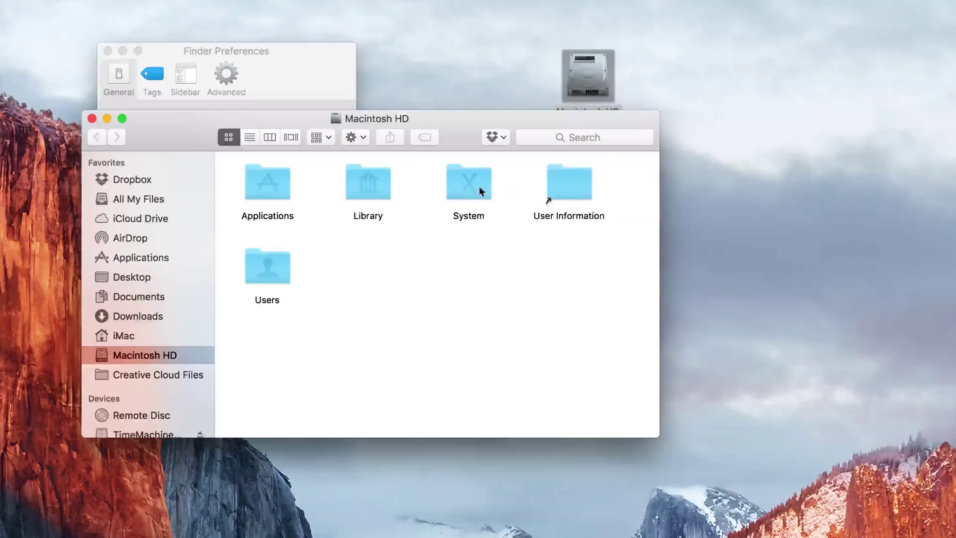
{"action": "left_click", "coordinate": [90, 120]}
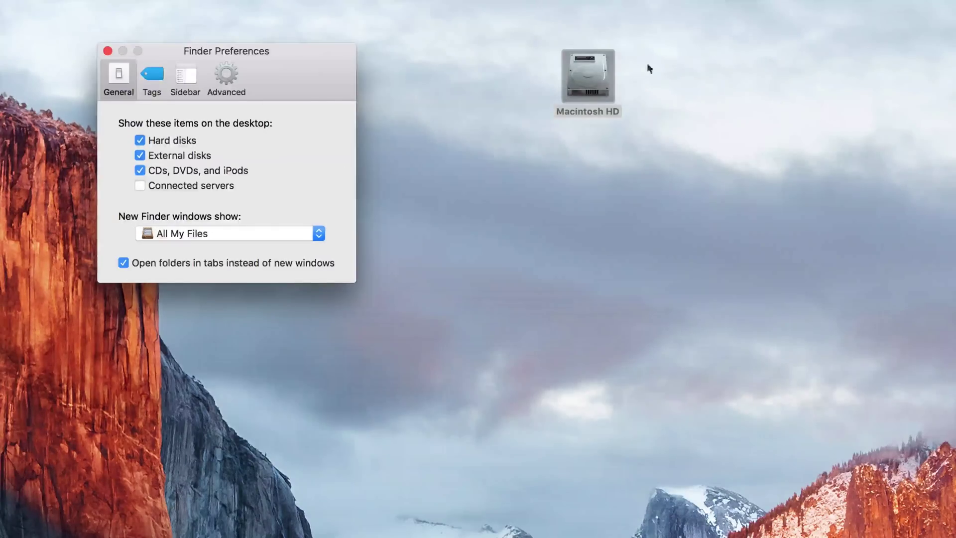
Turn off Hard disks for the desktop and close Finder Preferences.
{"action": "left_click", "coordinate": [142, 140]}
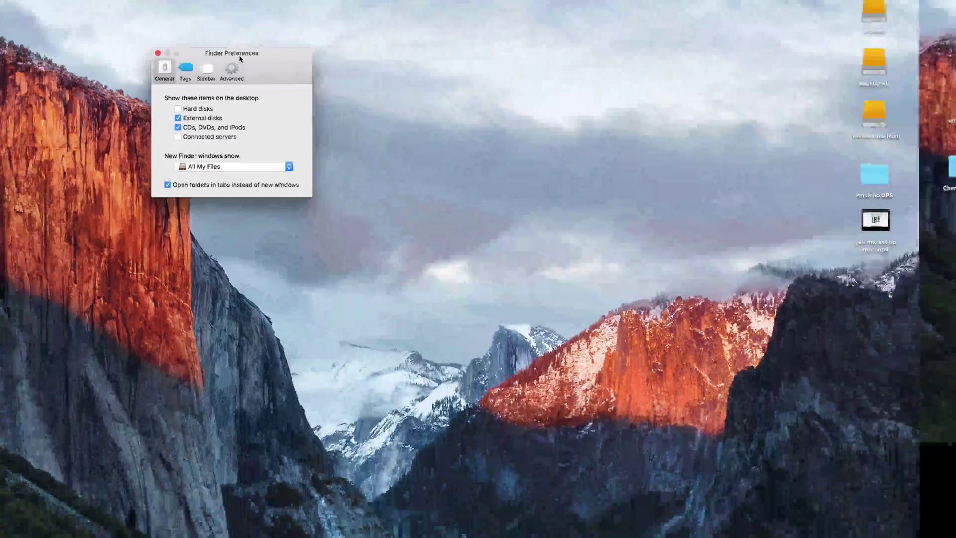
{"action": "key", "text": "super+w"}
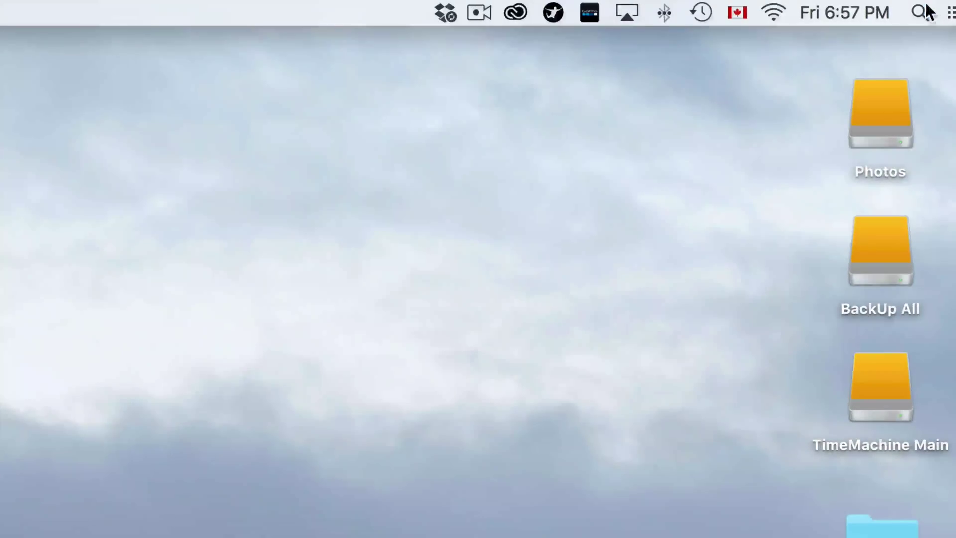
Search Spotlight for "disk", open Disk Utility, and move its window higher on the desktop.
{"action": "left_click", "coordinate": [927, 7]}
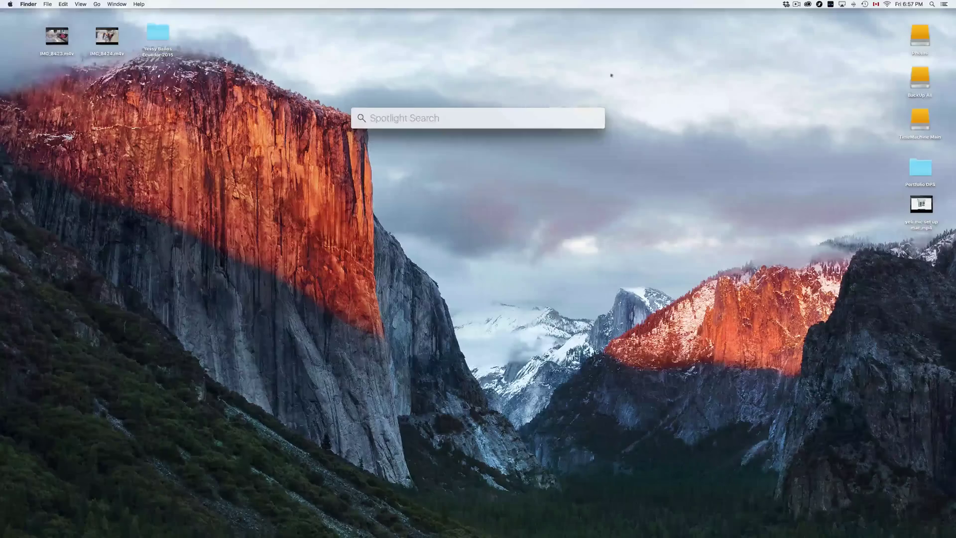
{"action": "type", "text": "disk"}
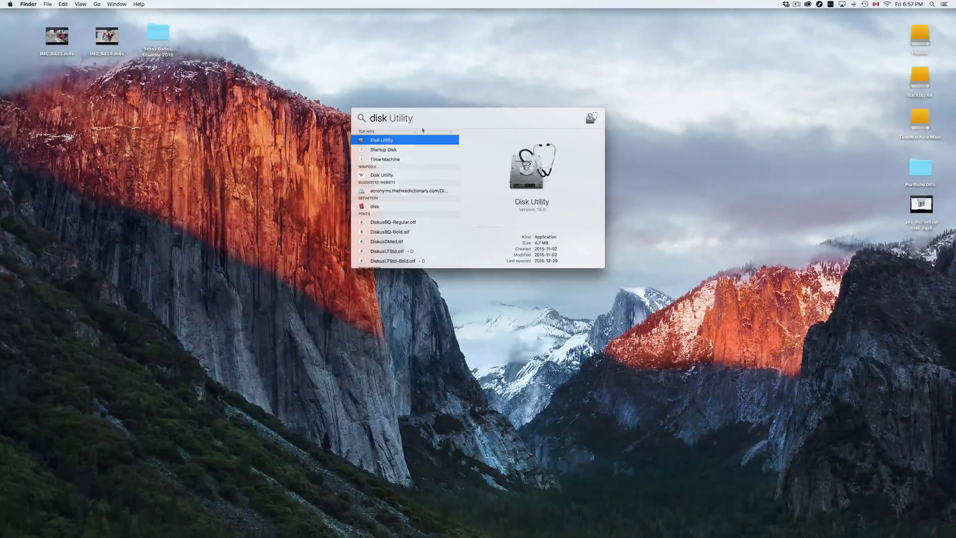
{"action": "left_click", "coordinate": [372, 143]}
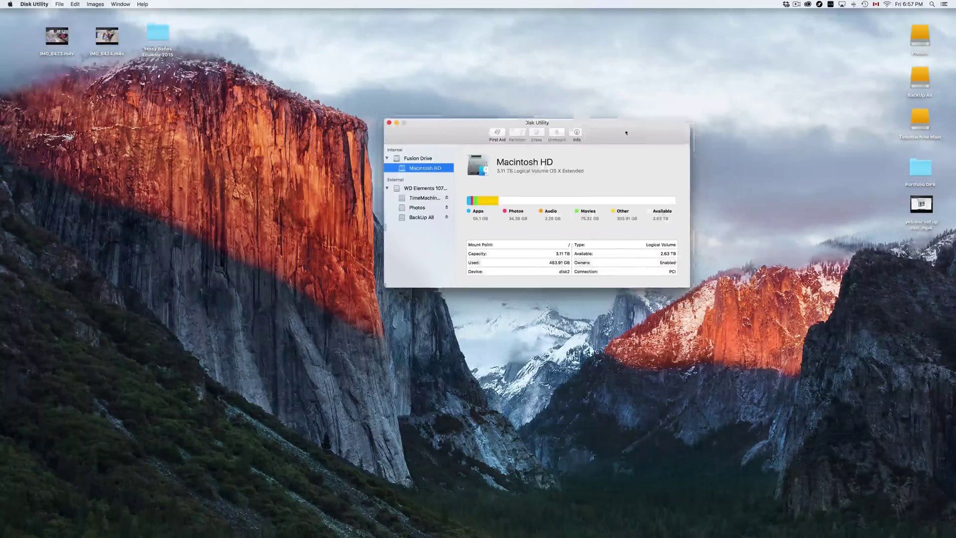
{"action": "left_click_drag", "start_coordinate": [631, 137], "coordinate": [524, 73]}
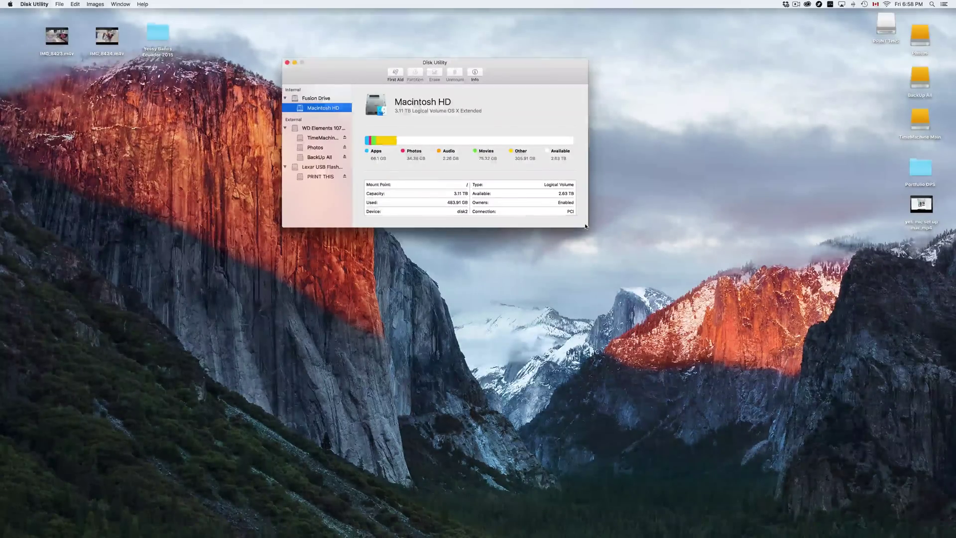
Open the erase settings for the Lexar USB flash drive and review the formats, keeping OS X Extended (Journaled).
{"action": "left_click", "coordinate": [321, 168]}
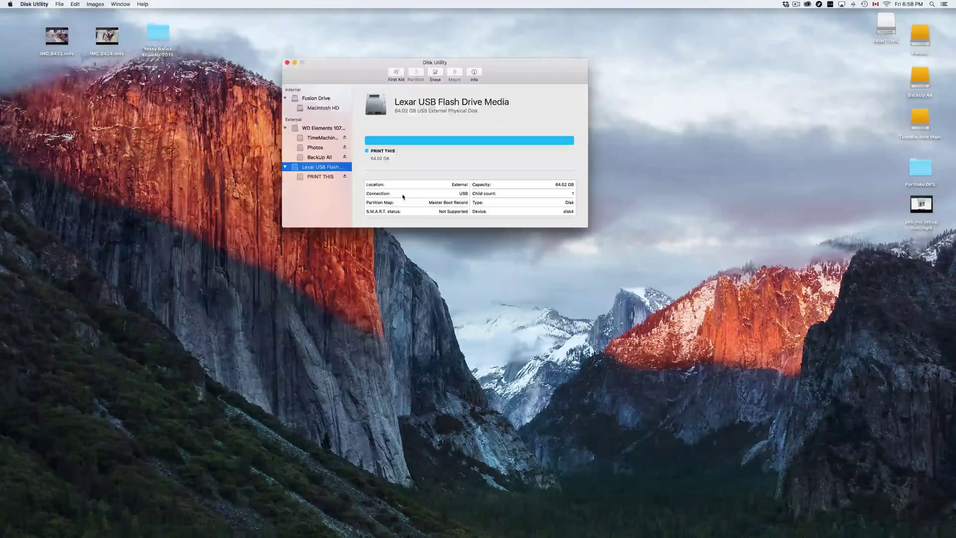
{"action": "left_click_drag", "start_coordinate": [539, 74], "coordinate": [542, 131]}
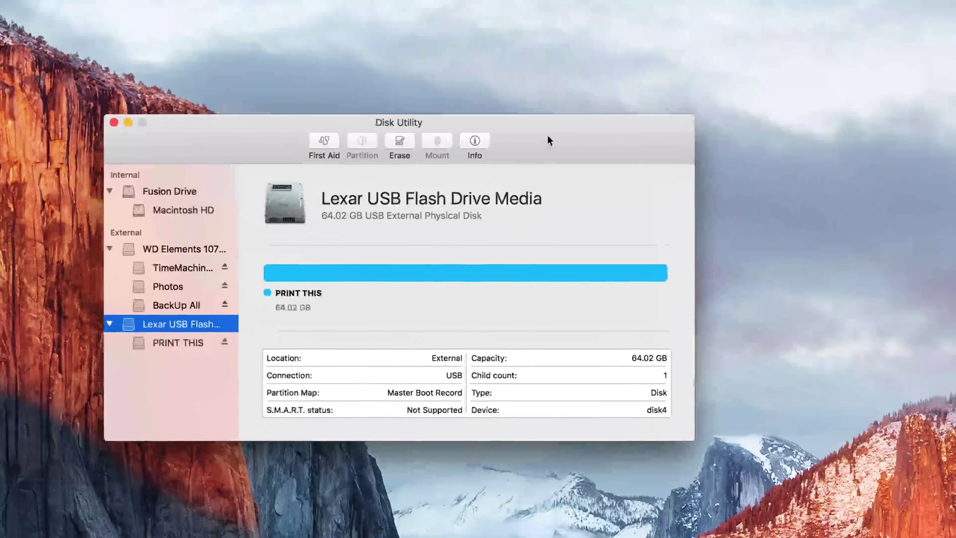
{"action": "left_click", "coordinate": [401, 141]}
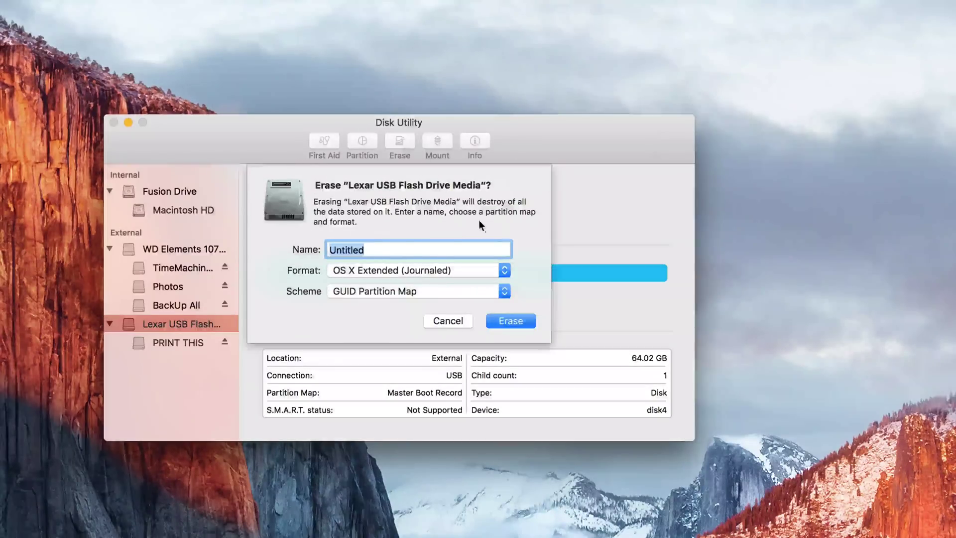
{"action": "left_click", "coordinate": [506, 271]}
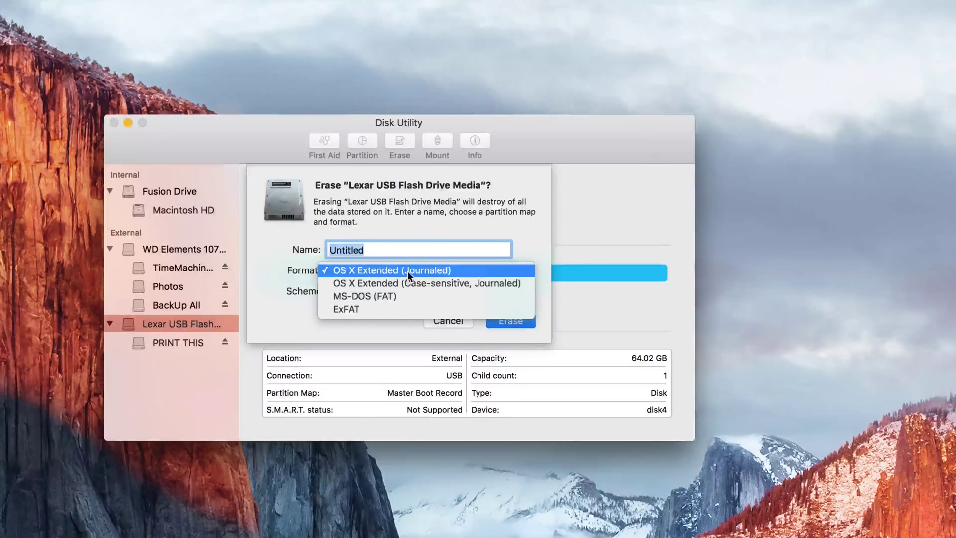
{"action": "left_click", "coordinate": [362, 272]}
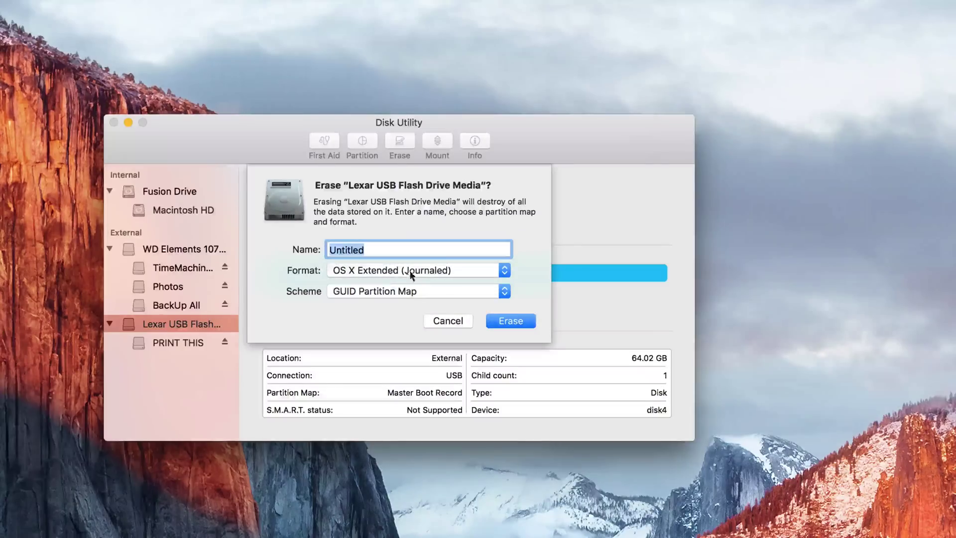
Try the MS-DOS (FAT) format and the ExFAT format in the flash drive's erase settings.
{"action": "left_click", "coordinate": [371, 274]}
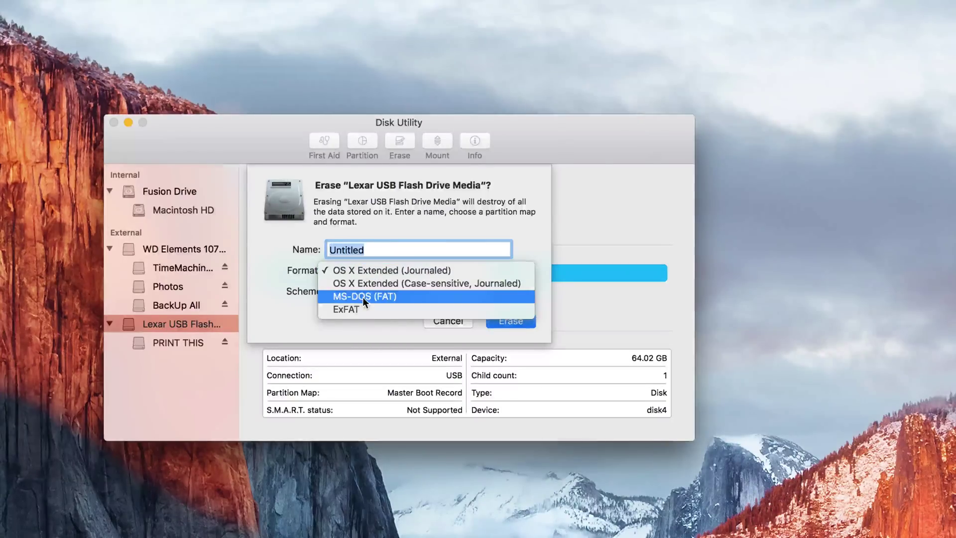
{"action": "left_click", "coordinate": [362, 297]}
{"action": "left_click", "coordinate": [378, 277]}
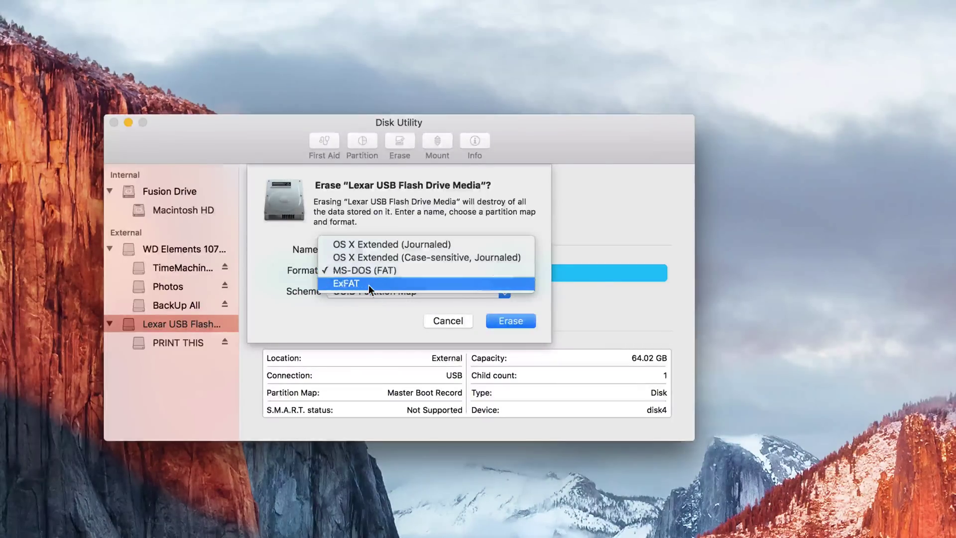
{"action": "left_click", "coordinate": [368, 284]}
{"action": "left_click", "coordinate": [369, 274]}
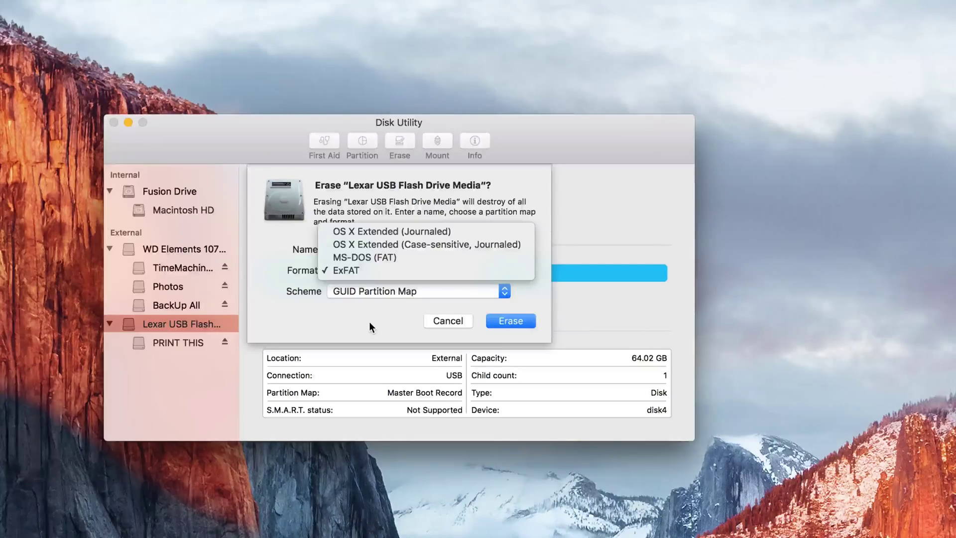
{"action": "left_click", "coordinate": [435, 319]}
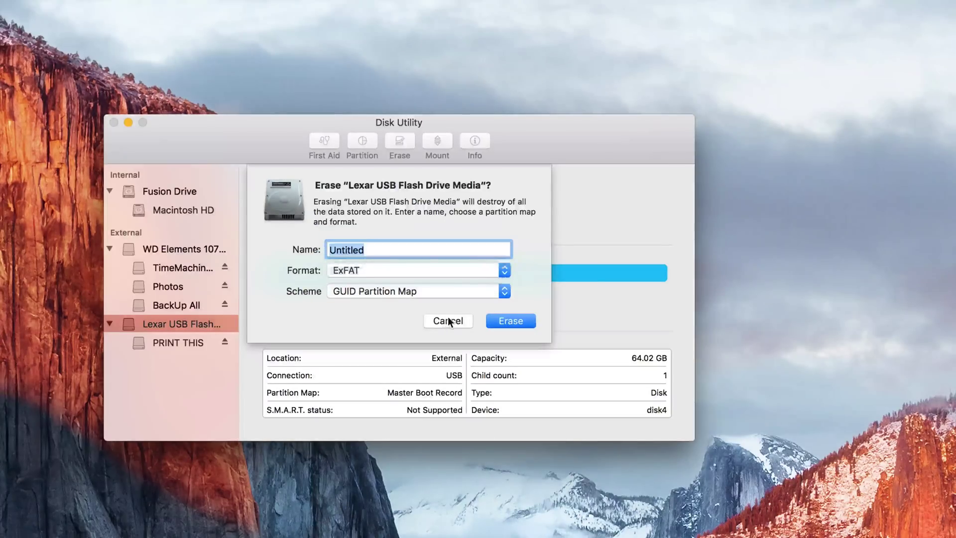
Erase the Lexar USB flash drive in MS-DOS (FAT) format with the name 64gb.
{"action": "left_click", "coordinate": [377, 271]}
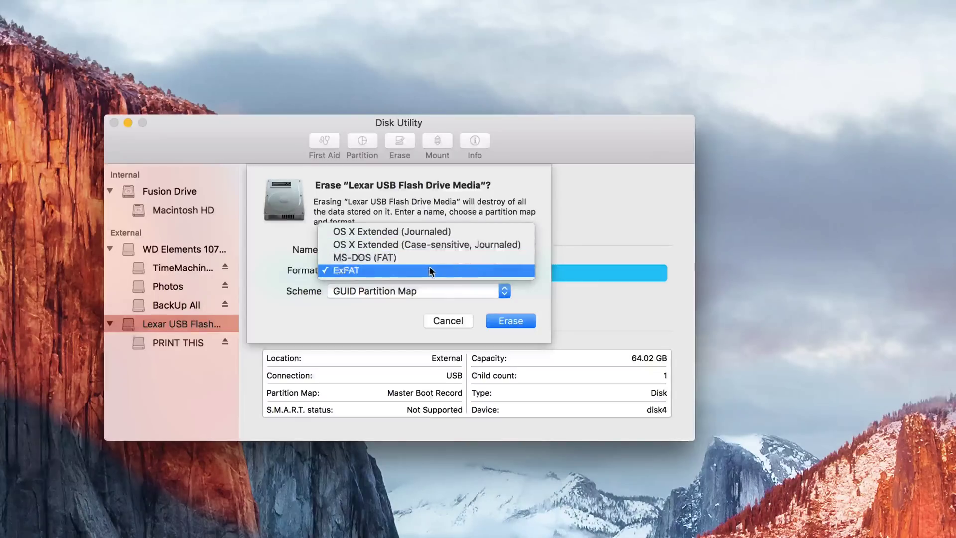
{"action": "left_click", "coordinate": [417, 258]}
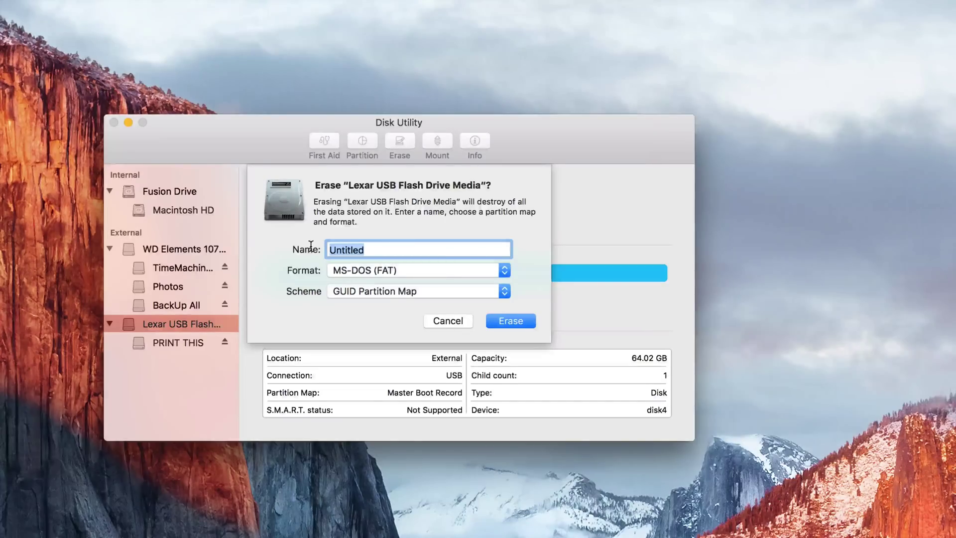
{"action": "key", "text": "BackSpace"}
{"action": "type", "text": "64g"}
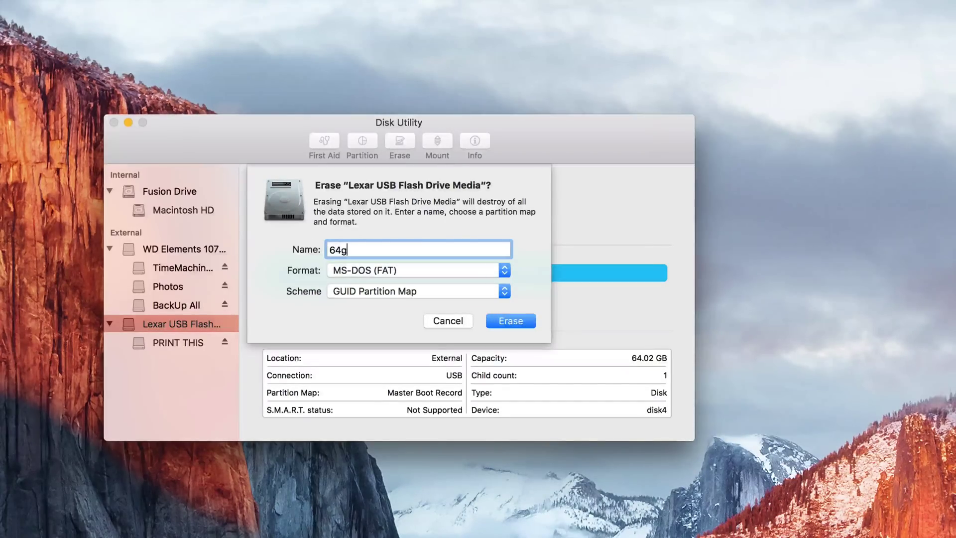
{"action": "type", "text": "b"}
{"action": "left_click", "coordinate": [512, 319]}
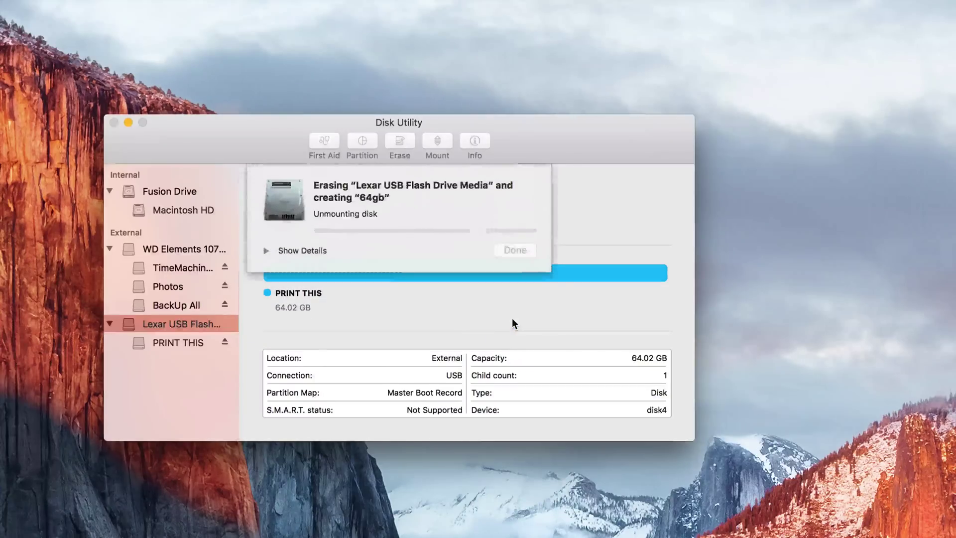
Show the details of the erase process, finish it, and close Disk Utility.
{"action": "left_click", "coordinate": [266, 250]}
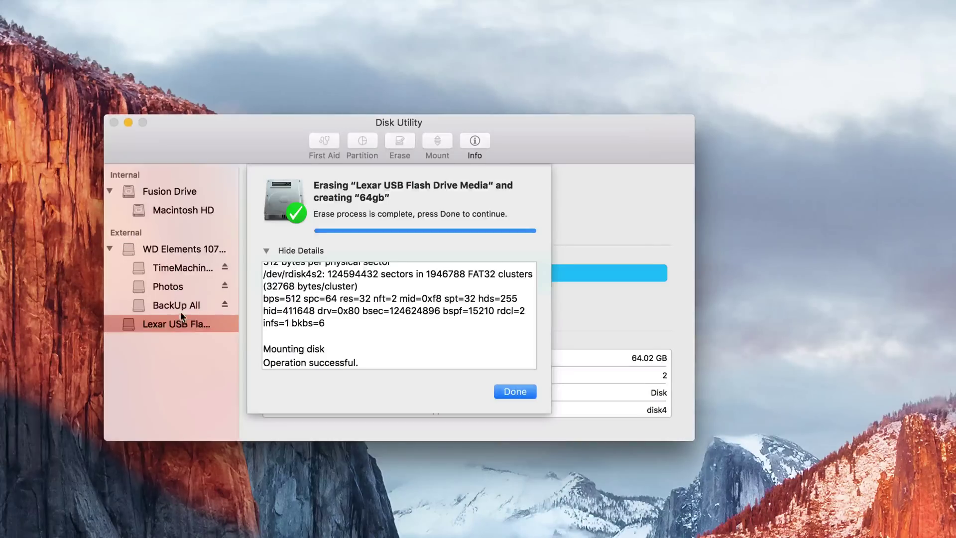
{"action": "left_click", "coordinate": [512, 393]}
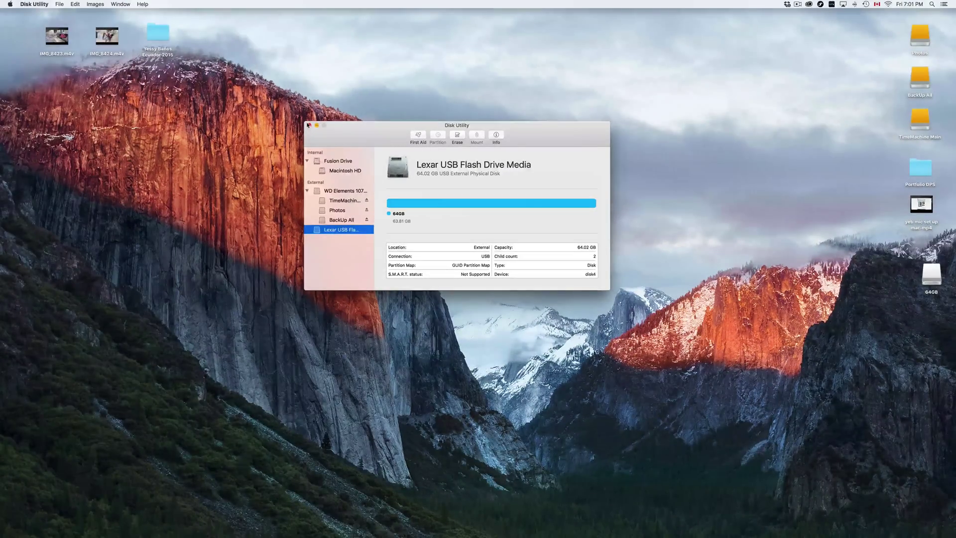
{"action": "left_click", "coordinate": [309, 126]}
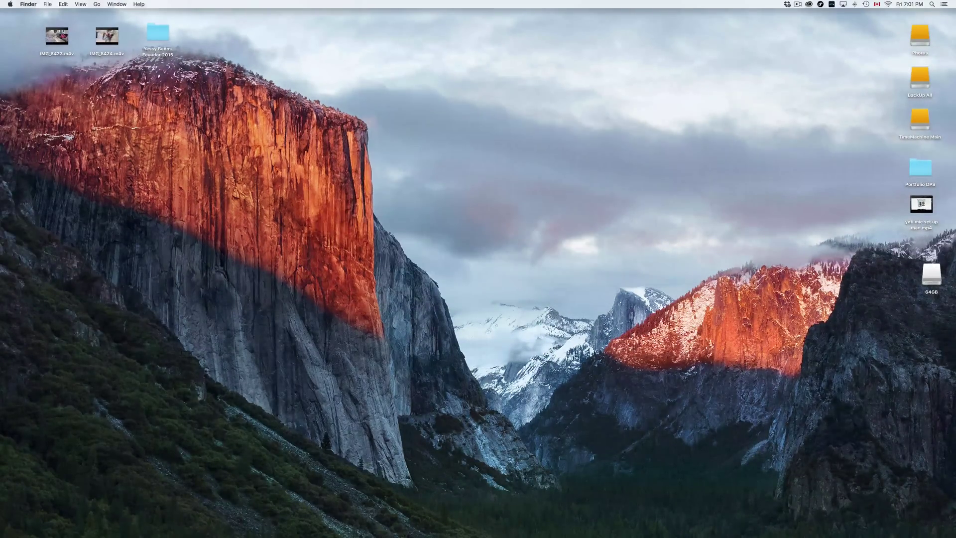
Move the 64GB drive icon to the middle of the desktop, open the drive, and place its window beside the icon.
{"action": "left_click_drag", "start_coordinate": [931, 277], "coordinate": [578, 151]}
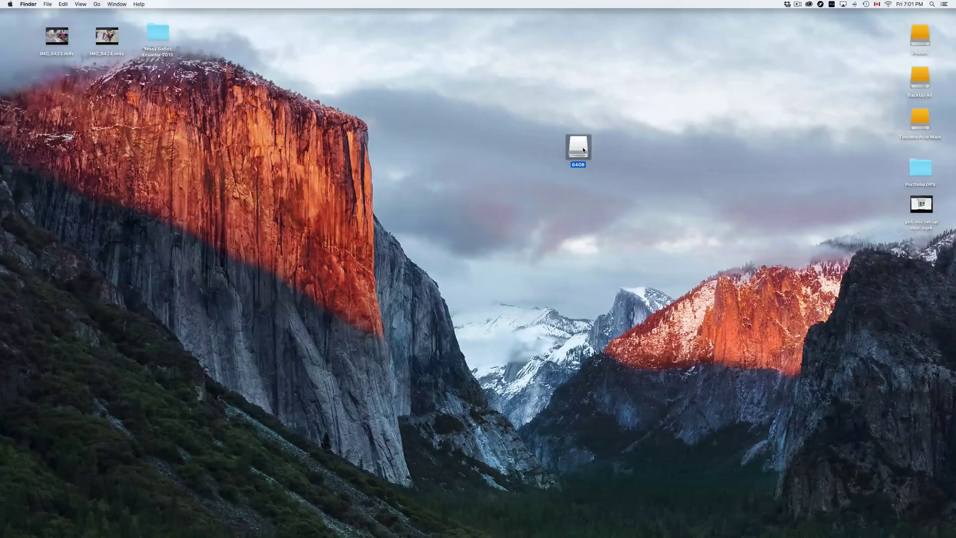
{"action": "double_click", "coordinate": [584, 150]}
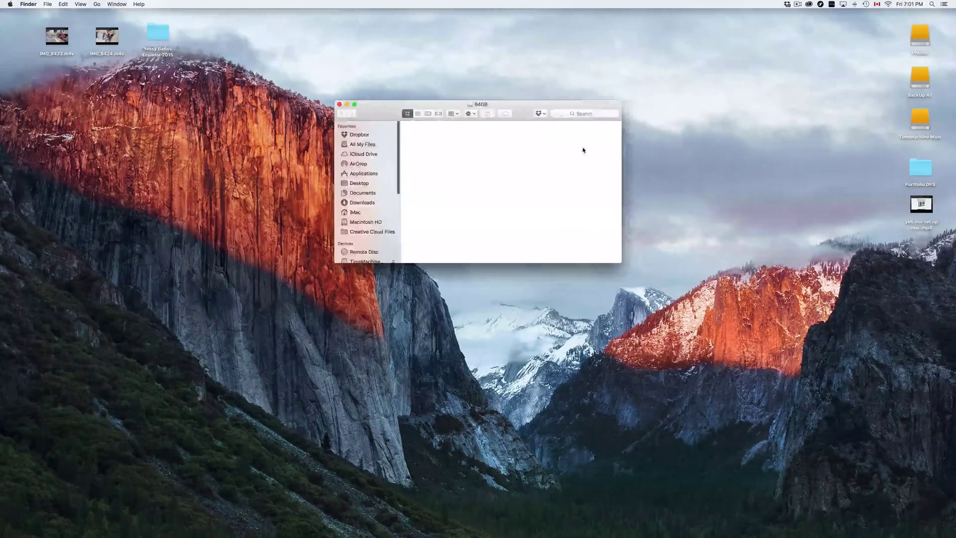
{"action": "left_click_drag", "start_coordinate": [533, 97], "coordinate": [426, 127]}
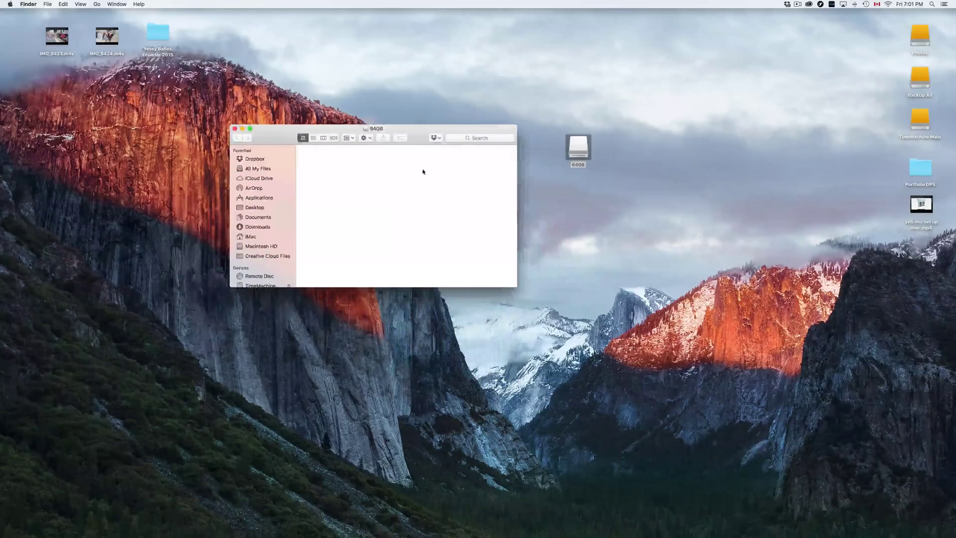
Place "yeti mic set up mac.mp4" beside the 64GB icon on the desktop and paste a copy of it into the drive.
{"action": "left_click_drag", "start_coordinate": [917, 211], "coordinate": [627, 167]}
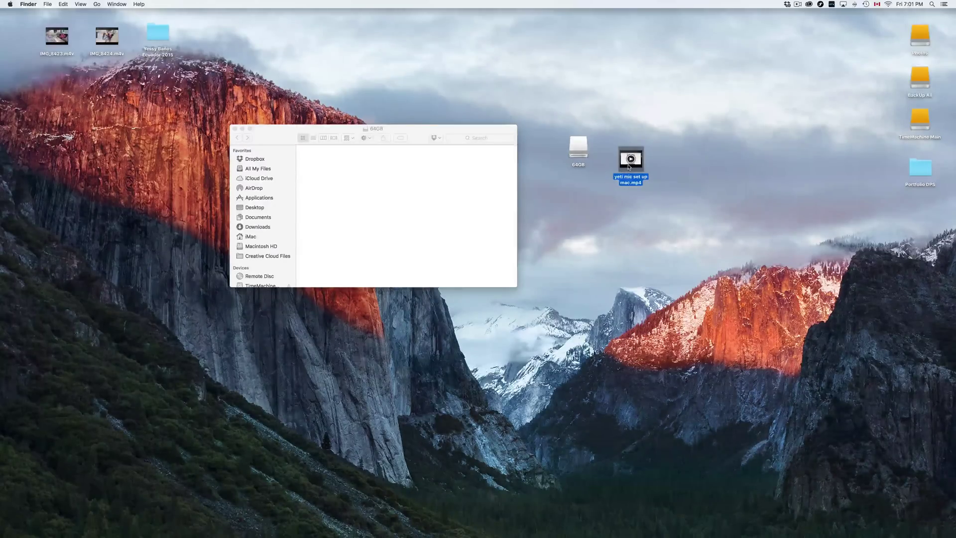
{"action": "right_click", "coordinate": [629, 167]}
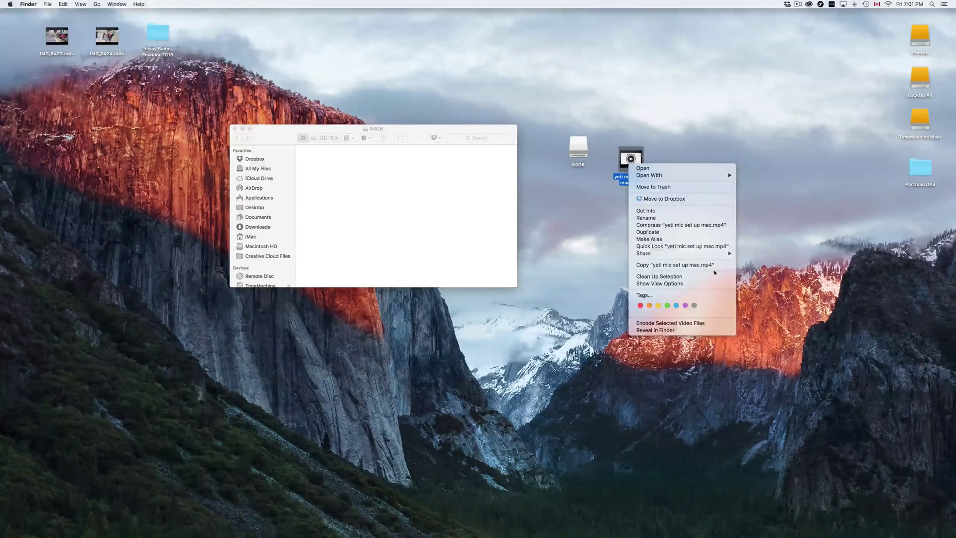
{"action": "left_click", "coordinate": [677, 265]}
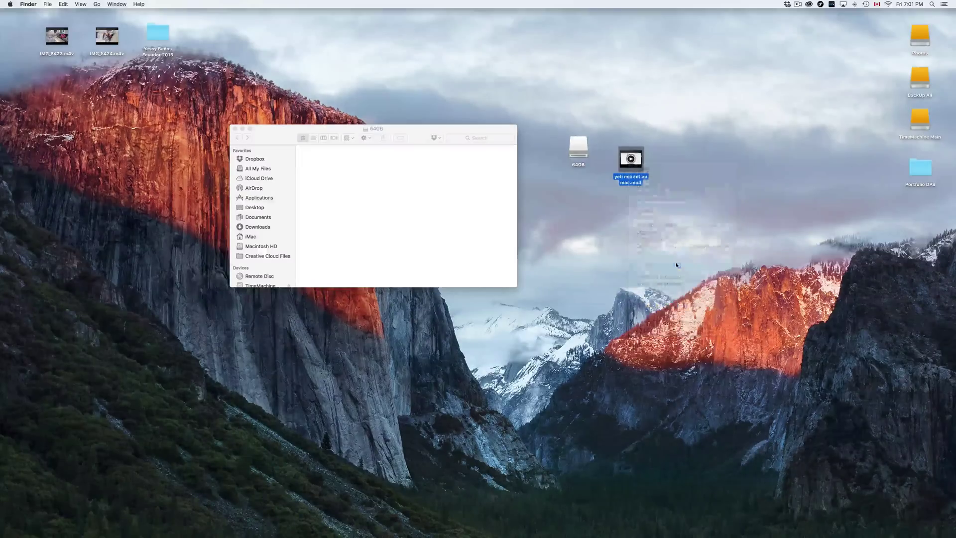
{"action": "left_click", "coordinate": [346, 187]}
{"action": "right_click", "coordinate": [334, 186]}
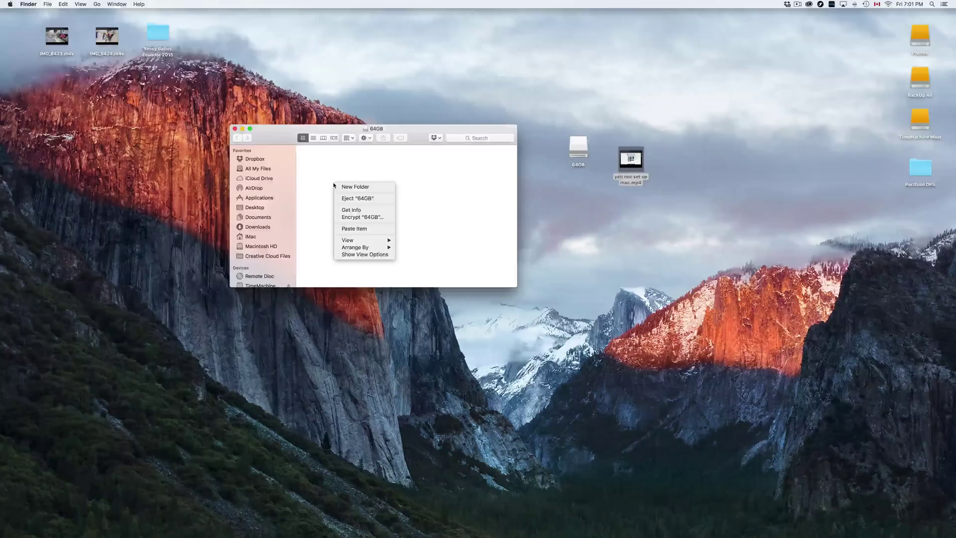
{"action": "left_click", "coordinate": [374, 228]}
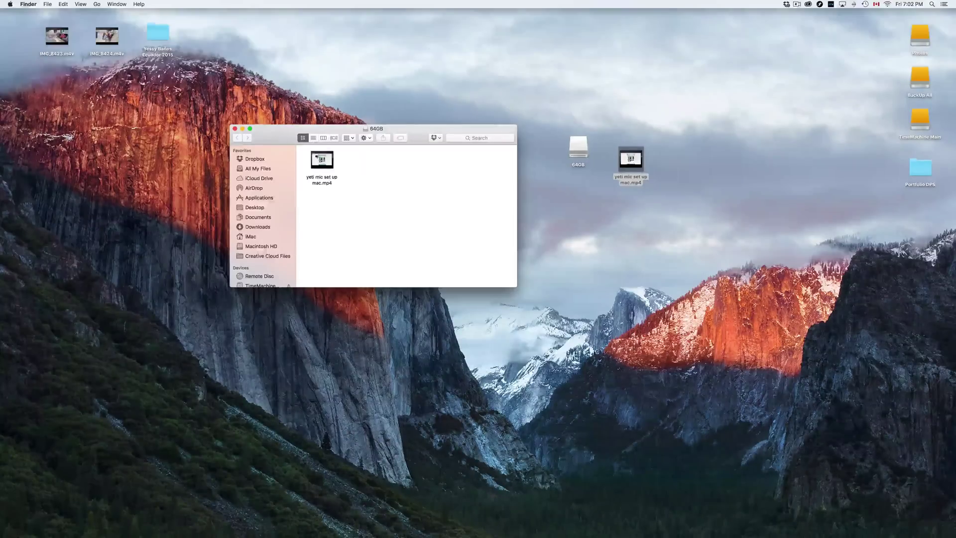
View the System Preferences panes once more, close them, and reposition the 64GB drive's window.
{"action": "mouse_move", "coordinate": [448, 528]}
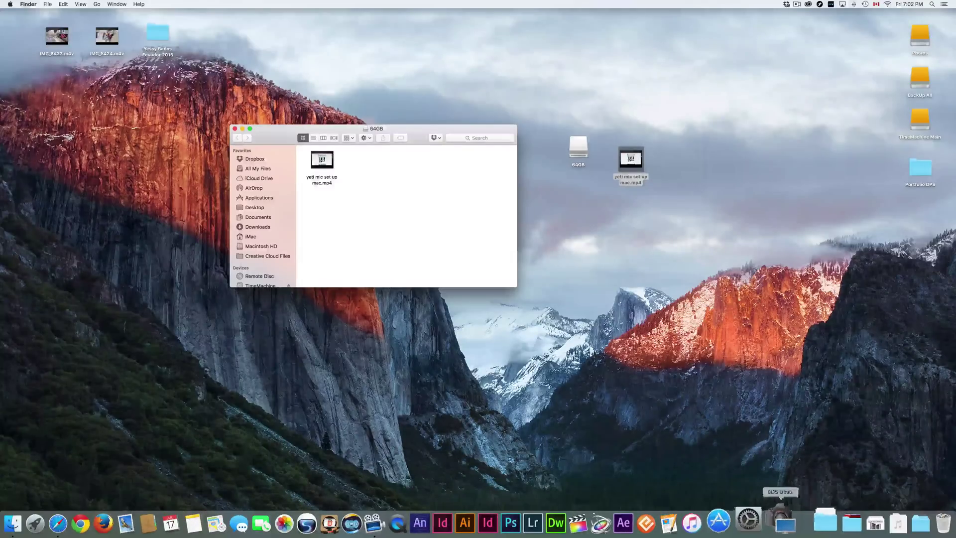
{"action": "left_click", "coordinate": [760, 518]}
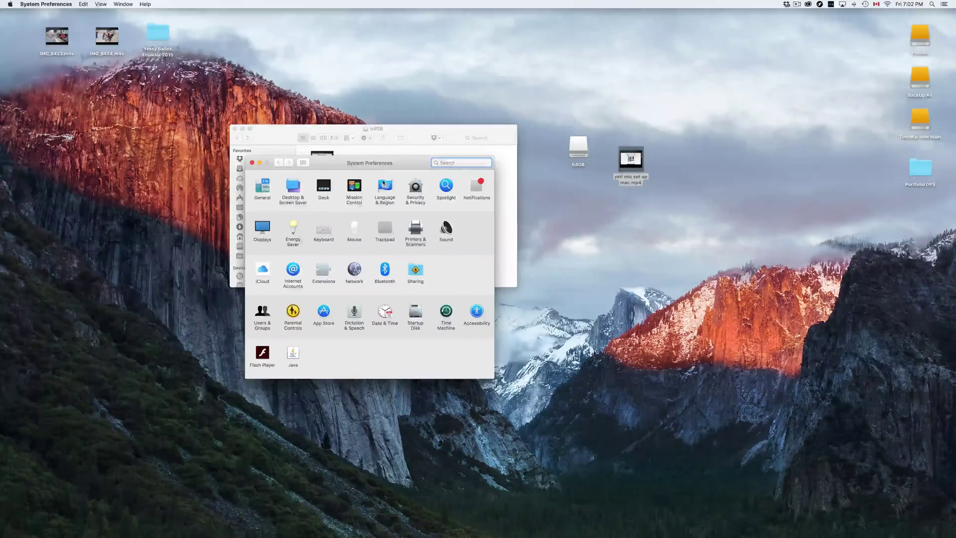
{"action": "left_click_drag", "start_coordinate": [381, 168], "coordinate": [532, 218]}
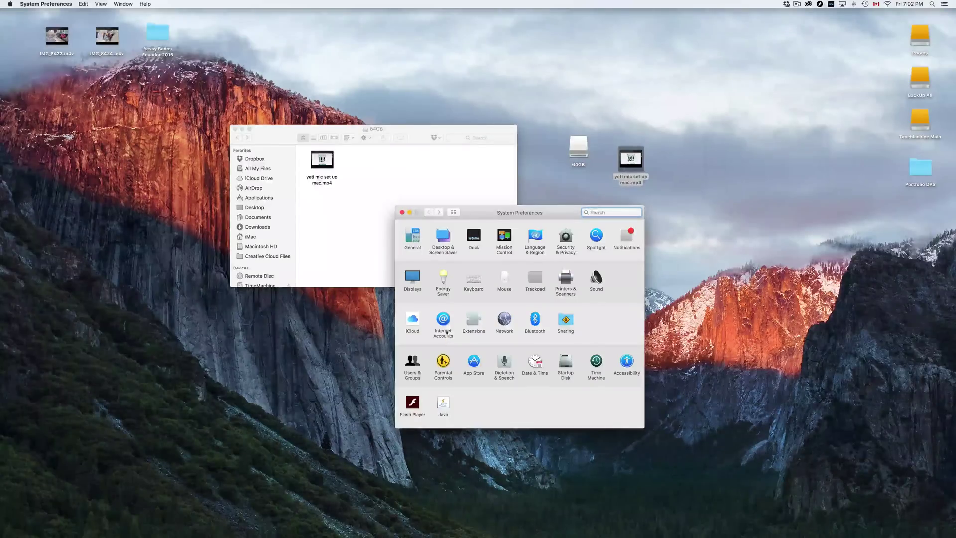
{"action": "mouse_move", "coordinate": [328, 528]}
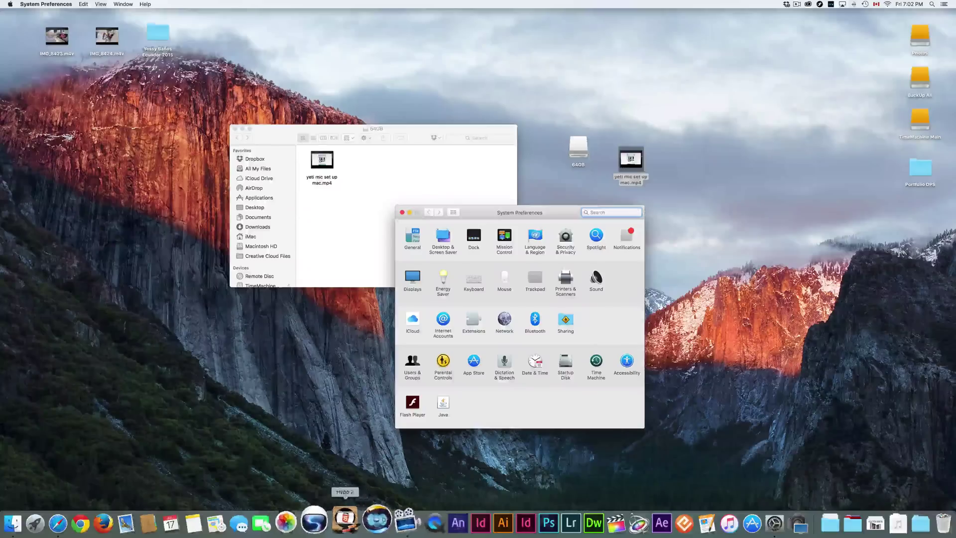
{"action": "left_click", "coordinate": [401, 213]}
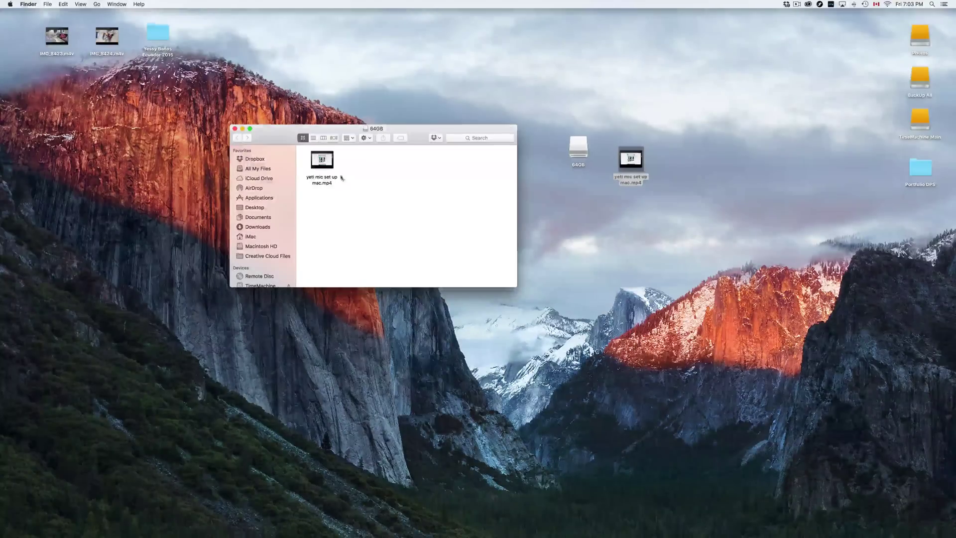
{"action": "left_click_drag", "start_coordinate": [275, 132], "coordinate": [330, 172]}
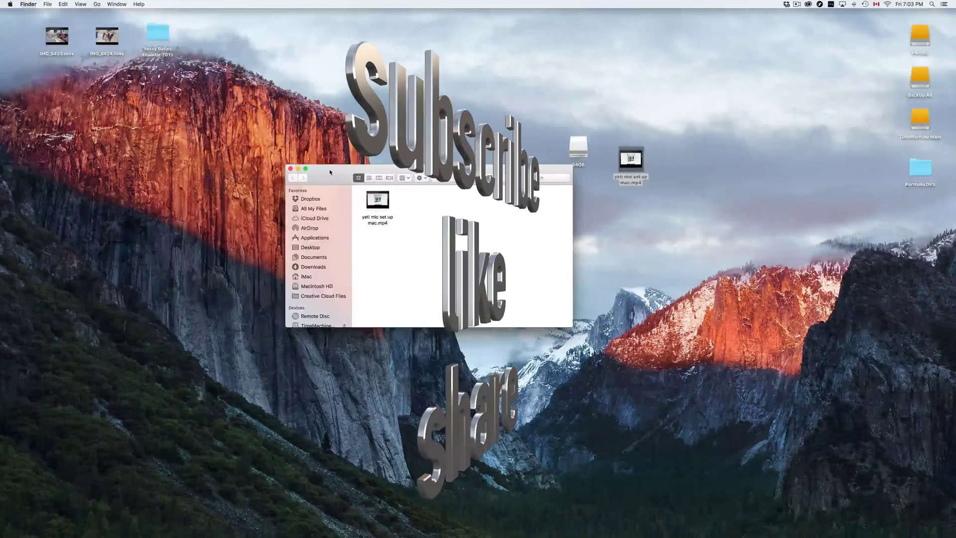